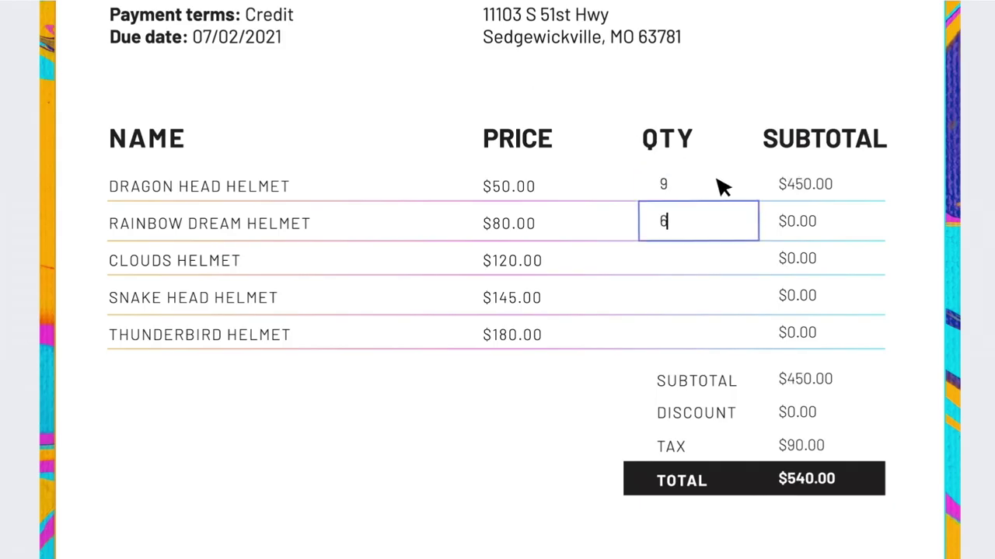
Fill the quantity cells with 5, 7 and 1, and enter the city, state and ZIP line.
{"action": "key", "text": "Tab"}
{"action": "type", "text": "5"}
{"action": "key", "text": "Tab"}
{"action": "type", "text": "7"}
{"action": "key", "text": "Tab"}
{"action": "type", "text": "1"}
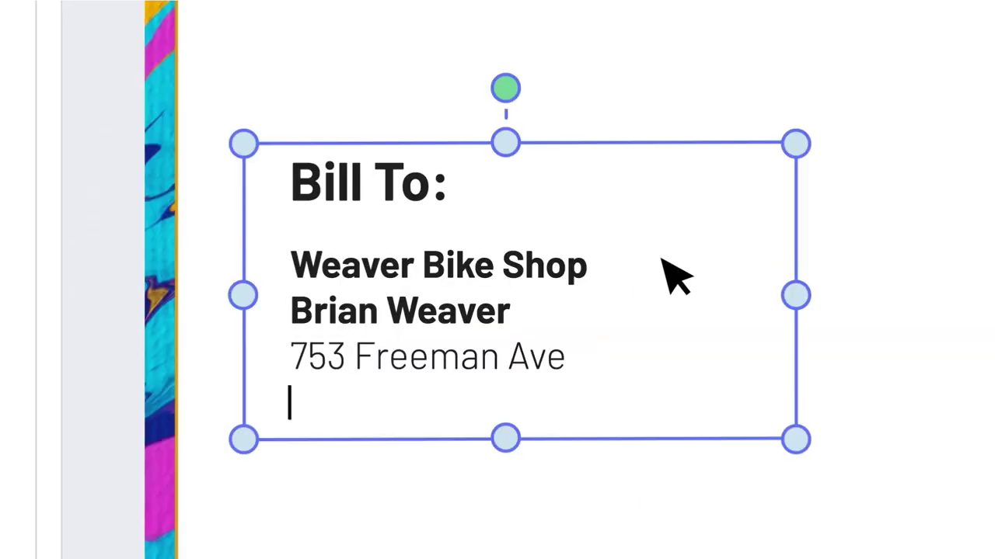
{"action": "type", "text": "Red Win"}
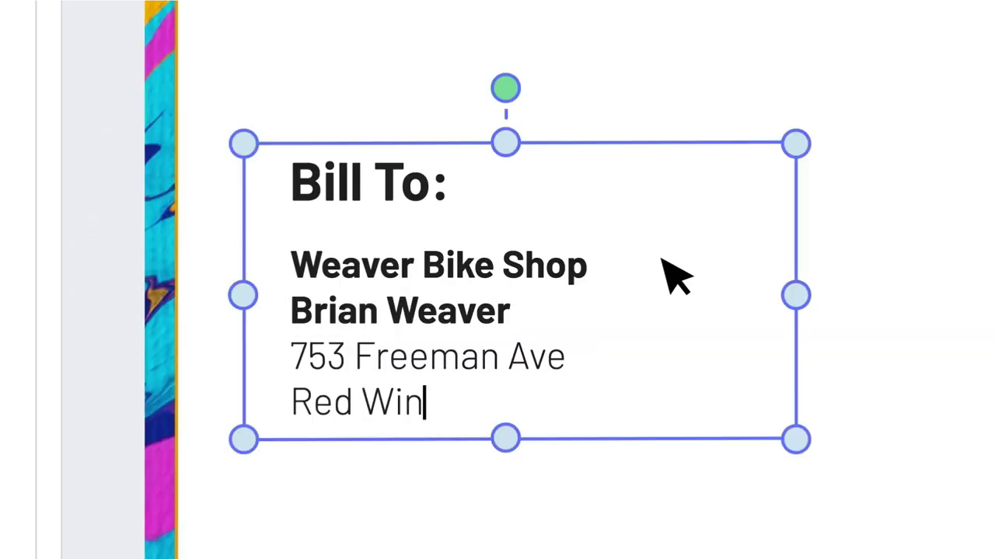
{"action": "type", "text": "g, MN 55066"}
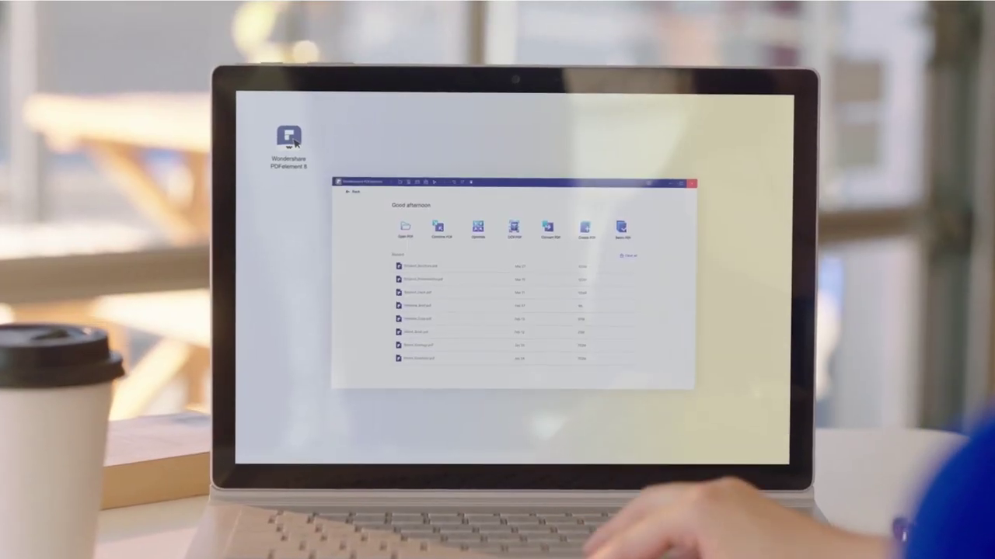
Create a new blank PDF with a text box reading 'T THE BOXERS'.
{"action": "left_click", "coordinate": [456, 277]}
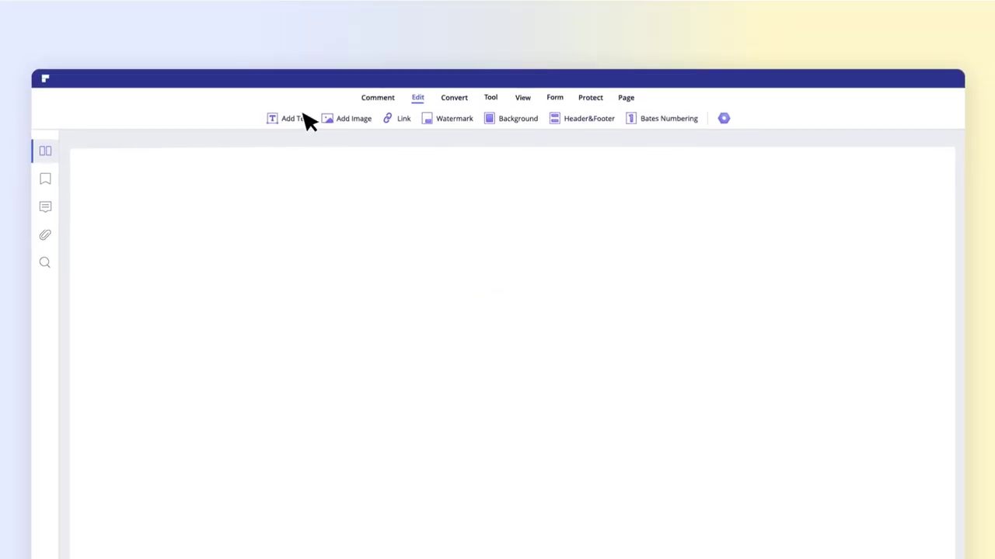
{"action": "left_click", "coordinate": [300, 119]}
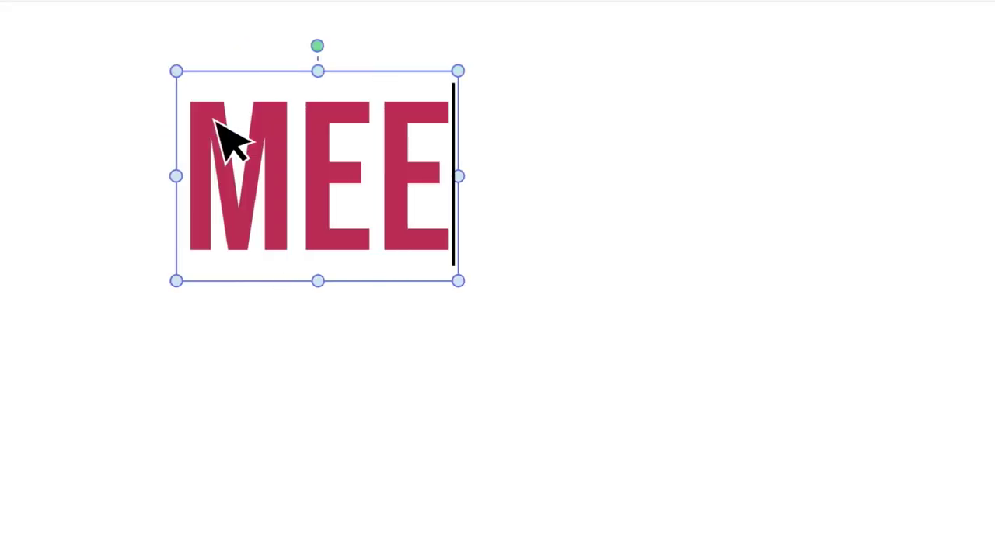
{"action": "type", "text": "T THE BOXERS"}
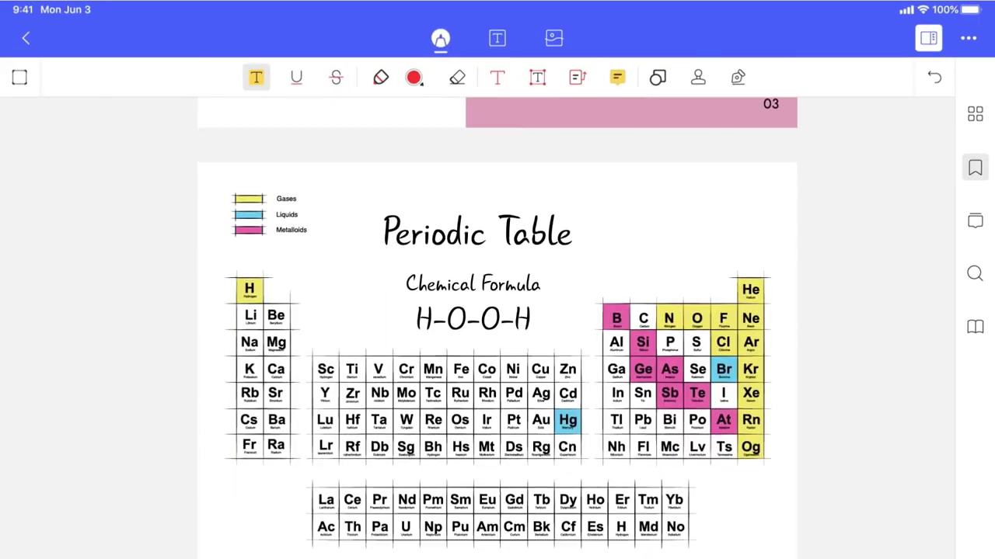
Circle the O element in red freehand ink and run automatic form field recognition.
{"action": "left_click", "coordinate": [381, 77]}
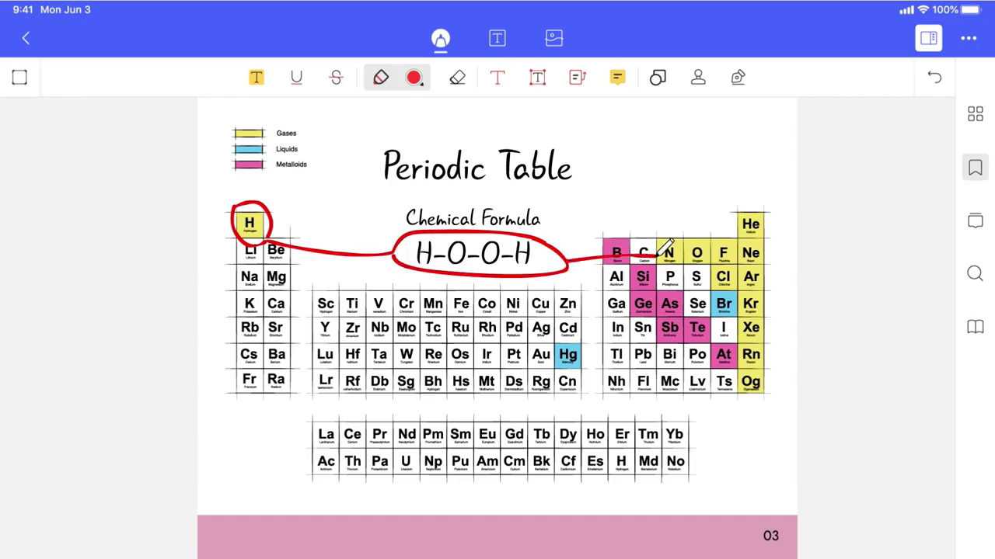
{"action": "left_click_drag", "start_coordinate": [667, 247], "coordinate": [684, 237]}
{"action": "scroll", "coordinate": [497, 326], "scroll_direction": "down", "scroll_amount": 5}
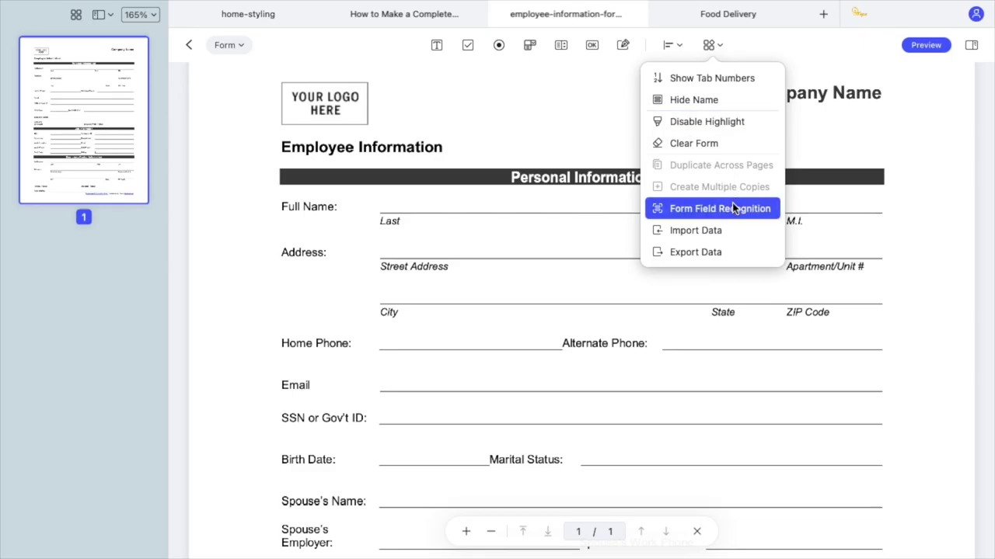
{"action": "left_click", "coordinate": [731, 205]}
{"action": "left_click", "coordinate": [497, 319]}
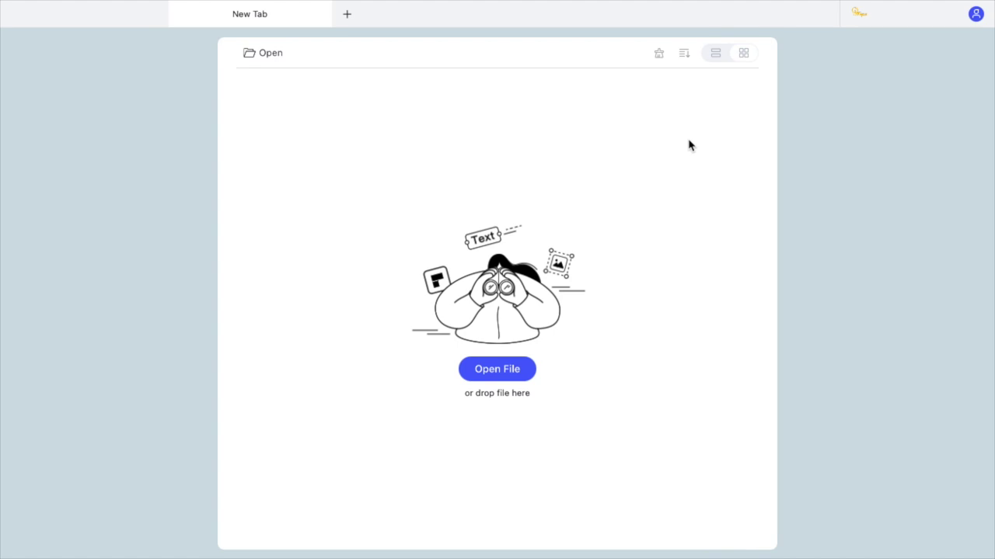
Choose home-styling.pdf in the Downloads folder and open it.
{"action": "left_click", "coordinate": [504, 370]}
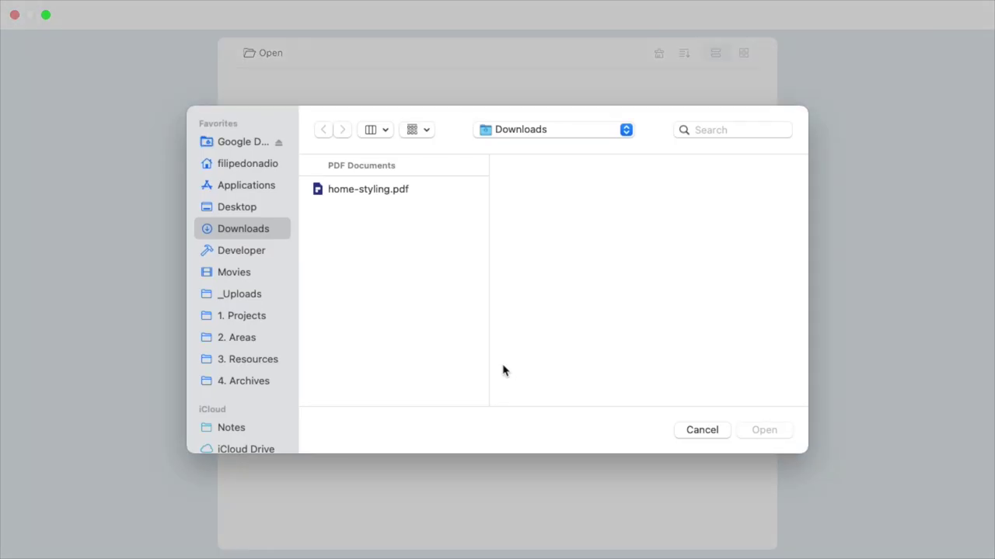
{"action": "left_click", "coordinate": [382, 190]}
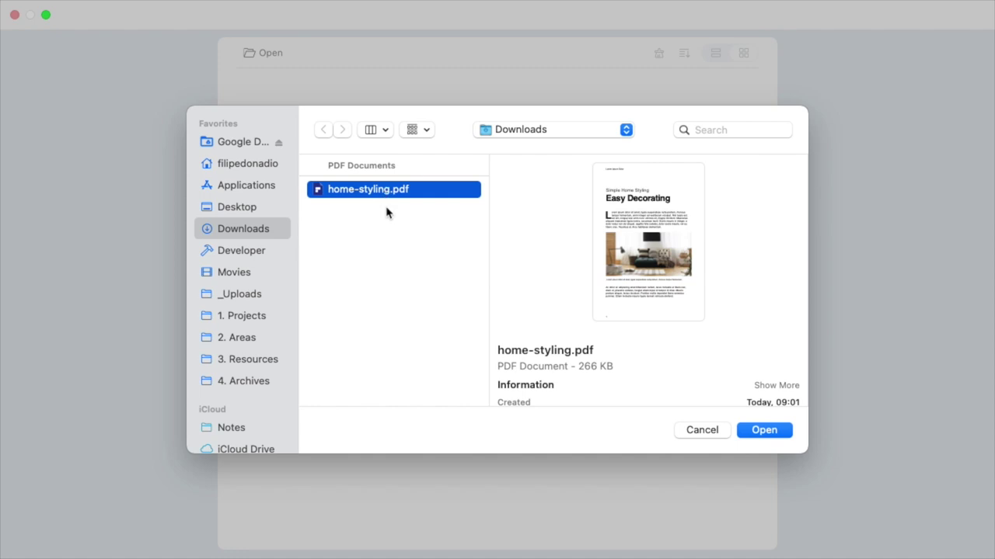
{"action": "left_click", "coordinate": [760, 432]}
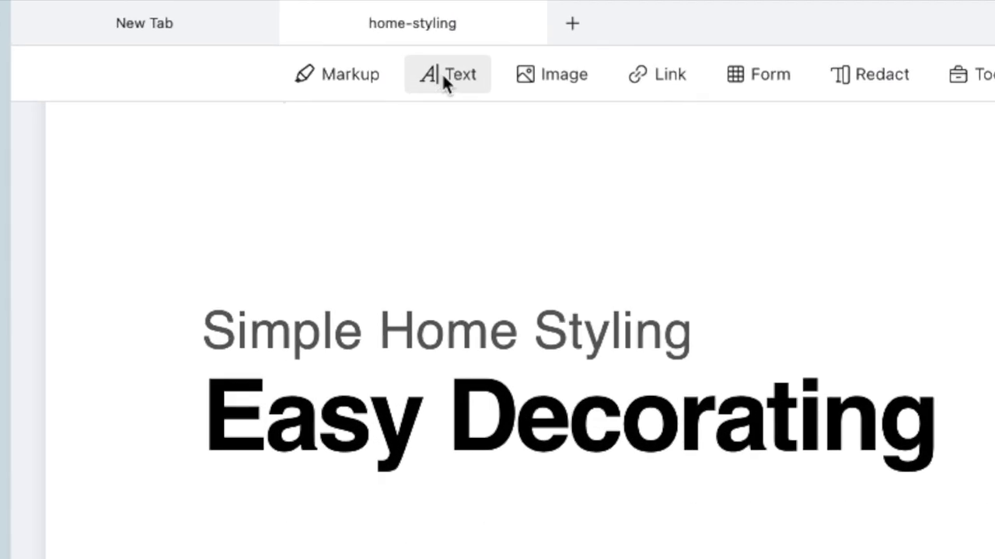
In text editing mode, try moving the Easy Decorating title above the subtitle, then undo it.
{"action": "left_click", "coordinate": [435, 45]}
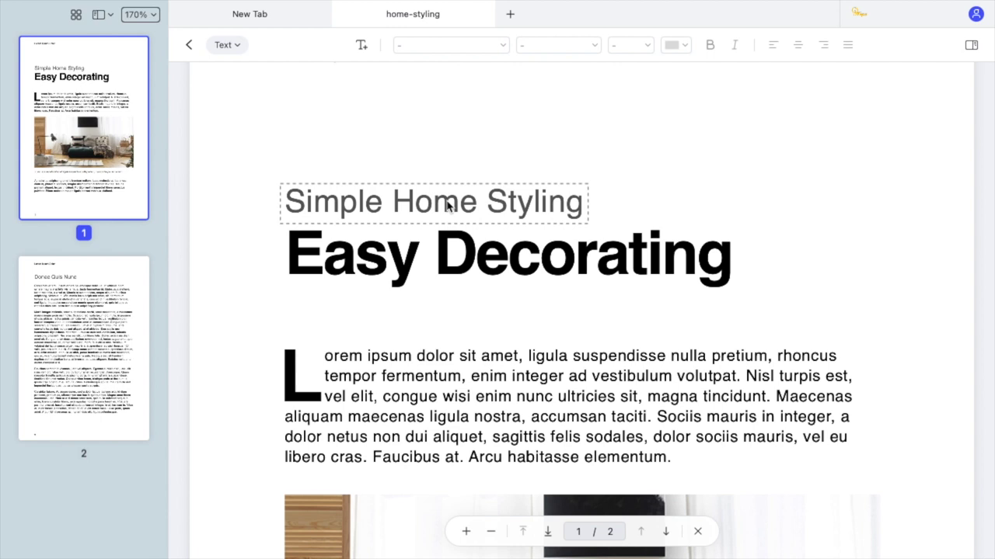
{"action": "left_click", "coordinate": [441, 251]}
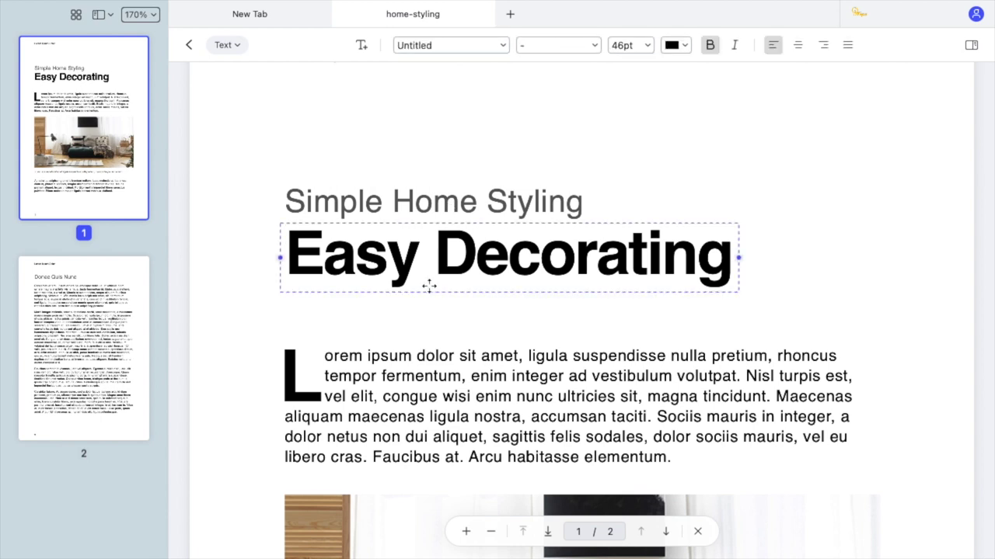
{"action": "left_click", "coordinate": [405, 366]}
{"action": "left_click", "coordinate": [429, 263]}
{"action": "left_click", "coordinate": [437, 204]}
{"action": "left_click", "coordinate": [757, 218]}
{"action": "scroll", "coordinate": [757, 218], "scroll_direction": "up", "scroll_amount": 2}
{"action": "left_click", "coordinate": [617, 326]}
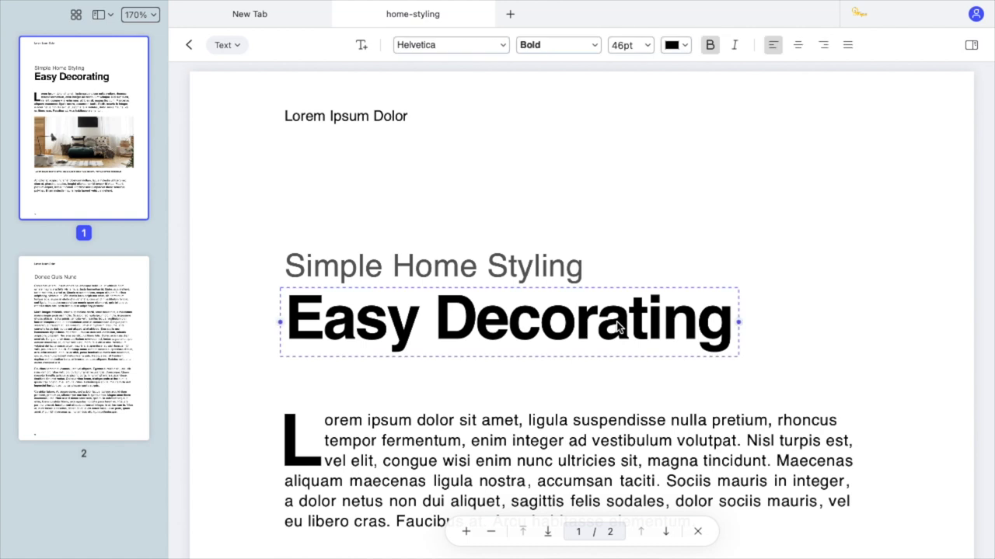
{"action": "left_click_drag", "start_coordinate": [495, 320], "coordinate": [689, 189]}
{"action": "key", "text": "super+z"}
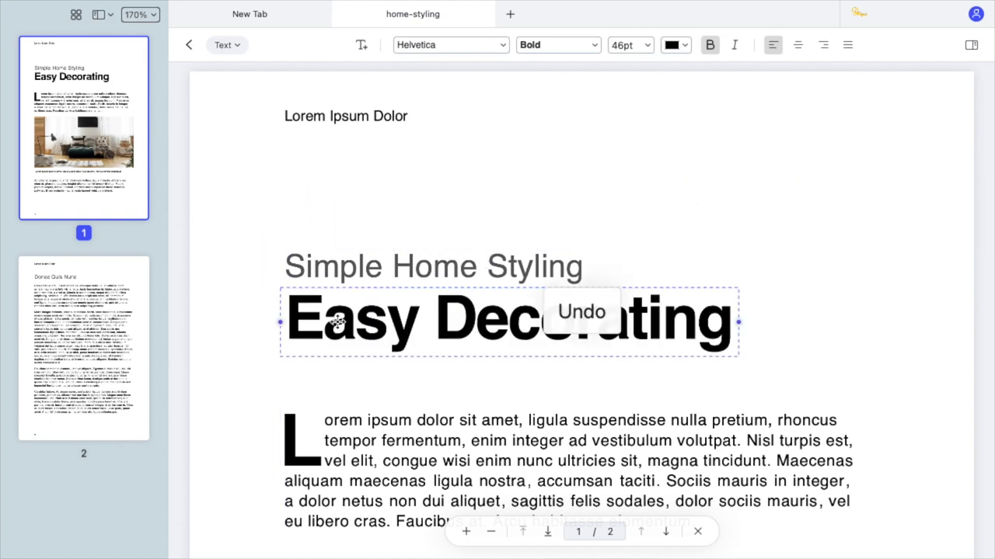
Replace 'Easy' with 'Awesome' and widen the title box so it stays on one line.
{"action": "double_click", "coordinate": [355, 317]}
{"action": "type", "text": "Awesome"}
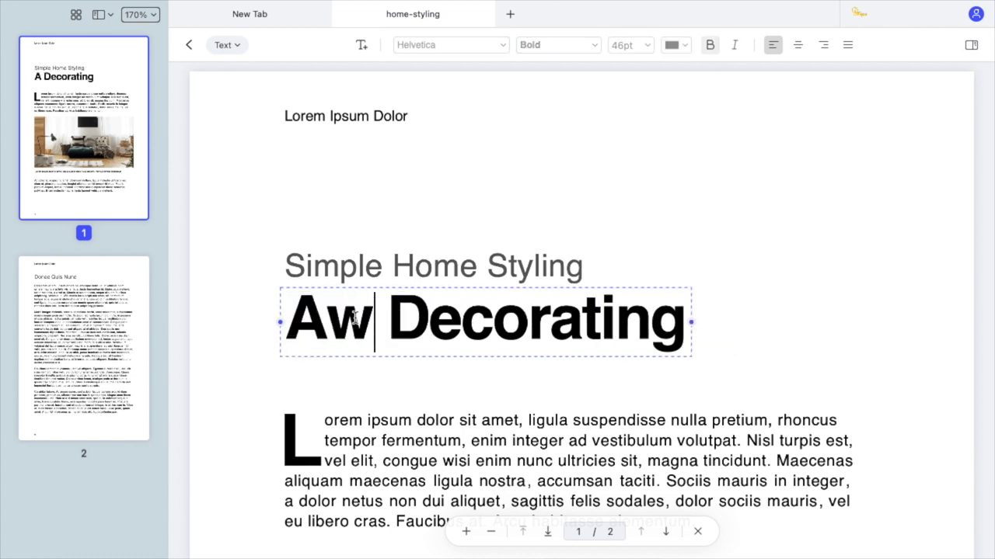
{"action": "left_click_drag", "start_coordinate": [587, 351], "coordinate": [907, 358]}
{"action": "key", "text": "shift+Tab"}
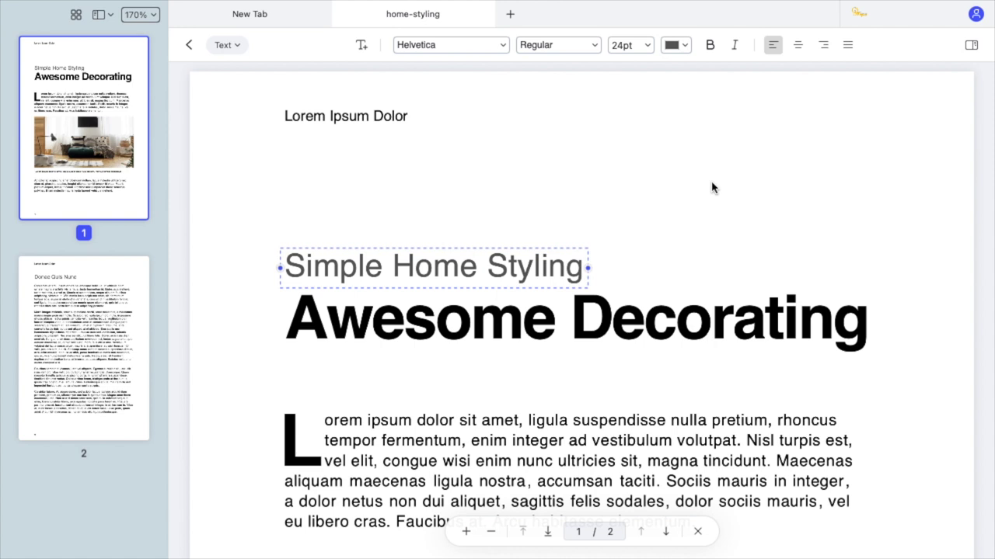
In image editing mode, shrink the living-room photo to about half its width.
{"action": "left_click", "coordinate": [234, 45]}
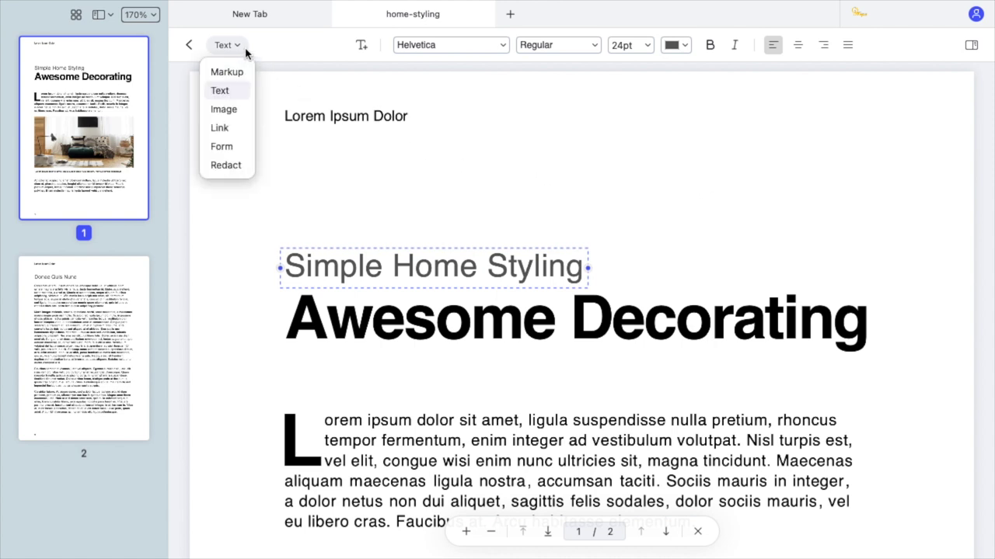
{"action": "left_click", "coordinate": [239, 110]}
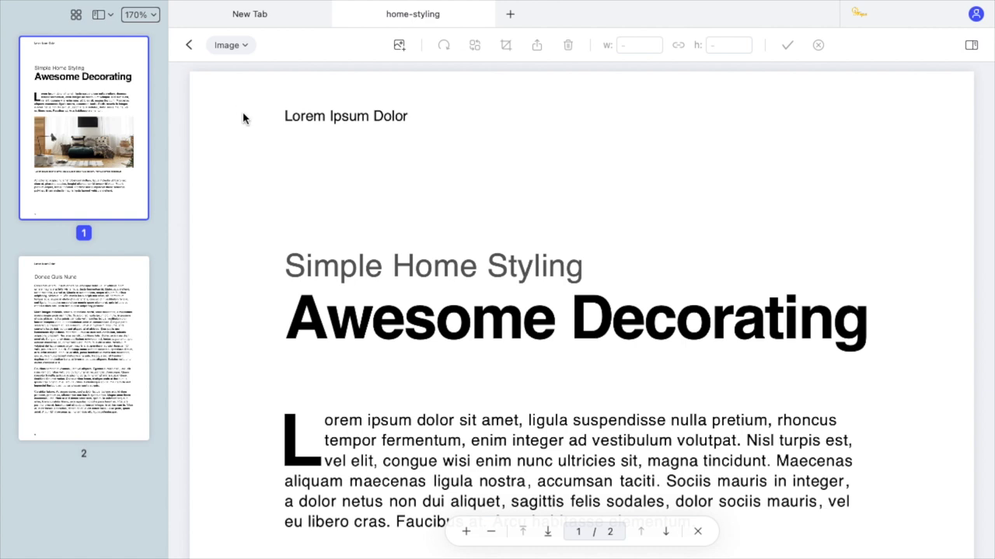
{"action": "scroll", "coordinate": [551, 267], "scroll_direction": "down", "scroll_amount": 10}
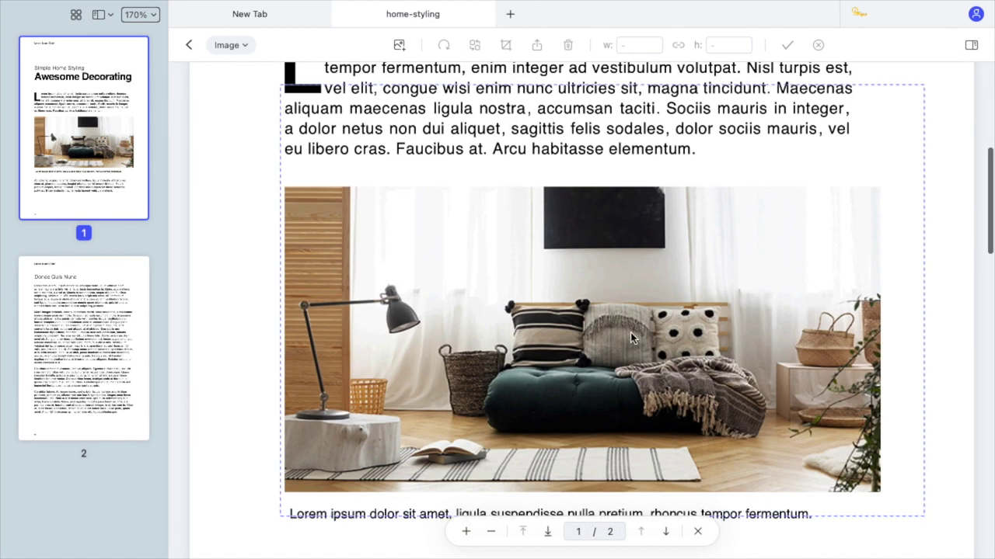
{"action": "left_click", "coordinate": [630, 334]}
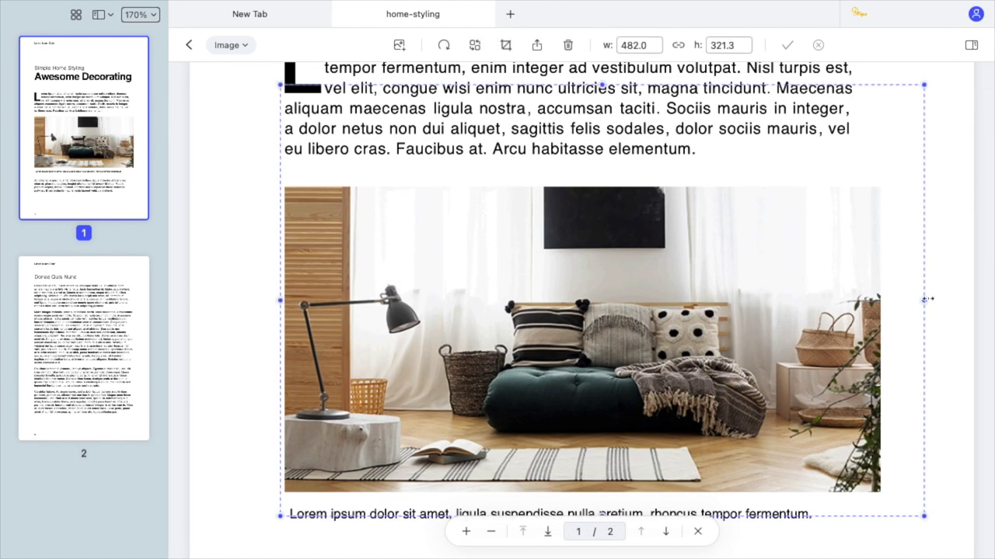
{"action": "left_click_drag", "start_coordinate": [927, 299], "coordinate": [586, 319]}
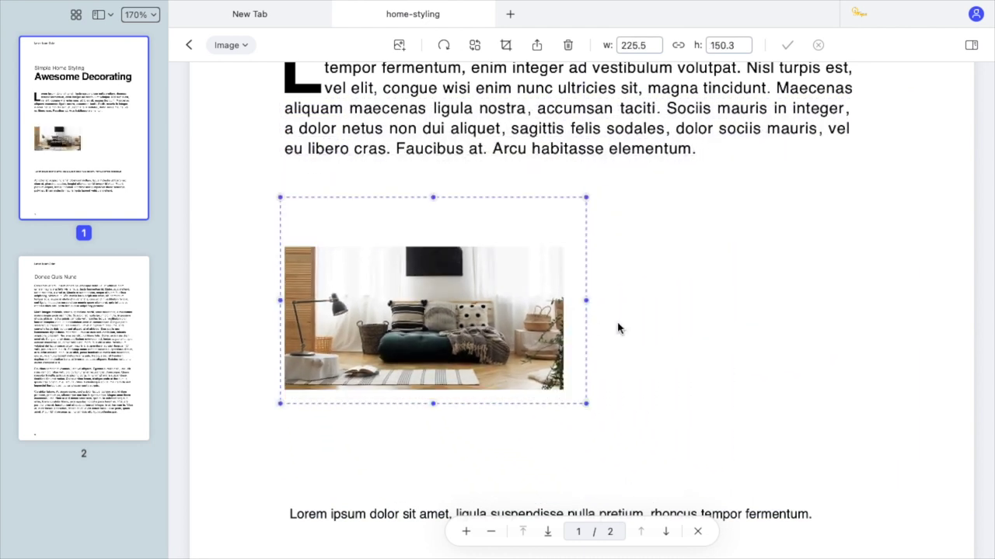
Add the room photo from Downloads and place it beside the living-room picture.
{"action": "left_click", "coordinate": [400, 46]}
{"action": "left_click", "coordinate": [242, 229]}
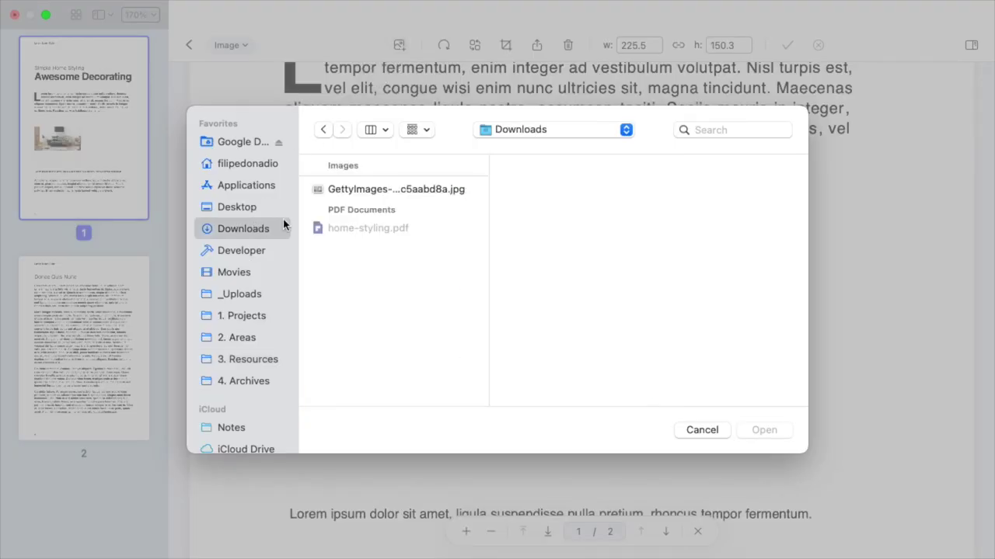
{"action": "left_click", "coordinate": [365, 193]}
{"action": "left_click", "coordinate": [748, 430]}
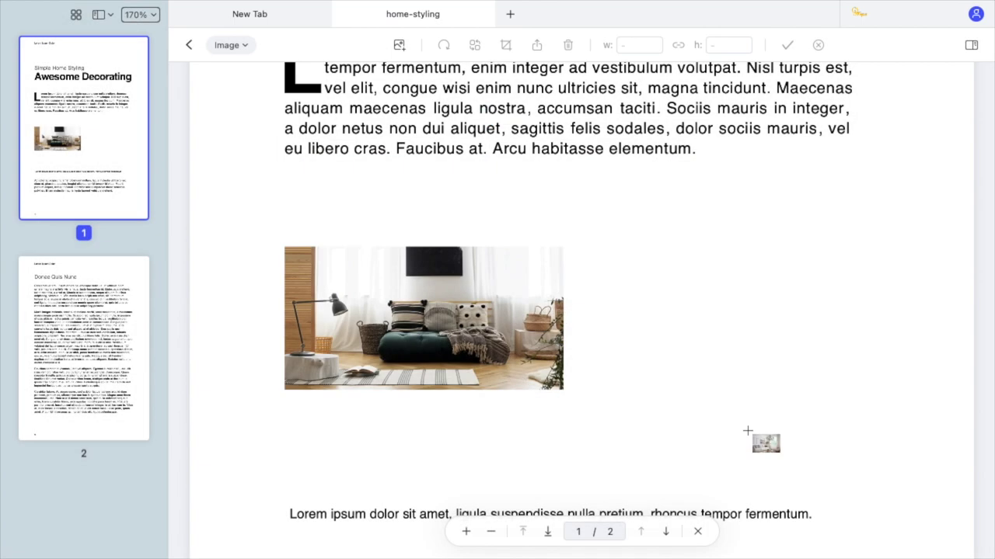
{"action": "left_click_drag", "start_coordinate": [613, 258], "coordinate": [731, 356]}
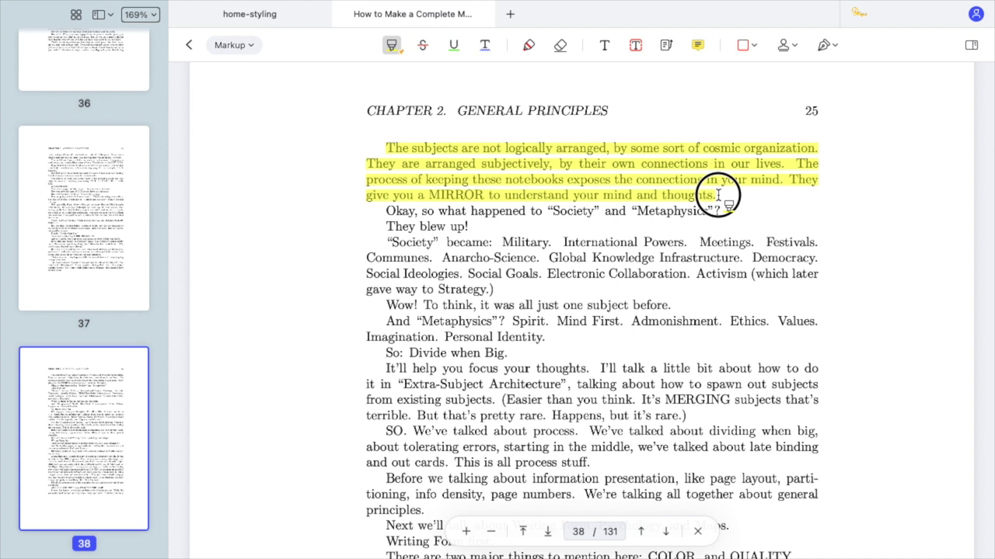
Highlight the paragraph beginning 'The subjects' in yellow.
{"action": "scroll", "coordinate": [300, 282], "scroll_direction": "down", "scroll_amount": 5}
{"action": "left_click_drag", "start_coordinate": [386, 195], "coordinate": [590, 195]}
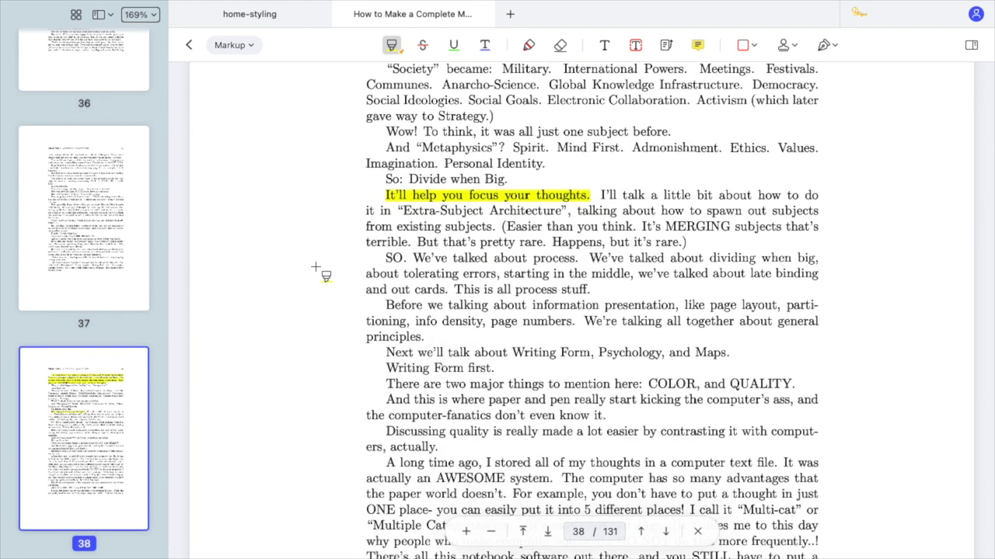
{"action": "scroll", "coordinate": [315, 267], "scroll_direction": "down", "scroll_amount": 1}
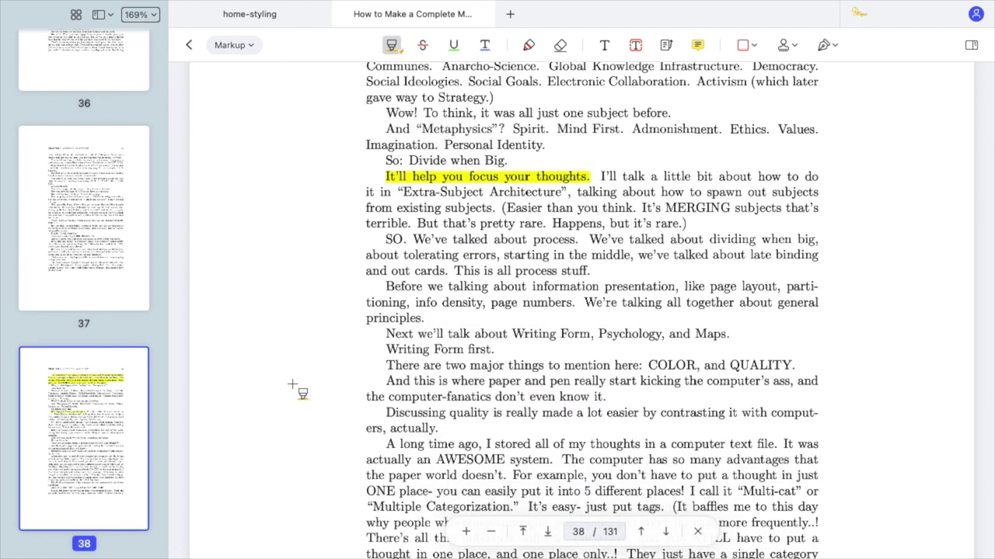
{"action": "scroll", "coordinate": [292, 384], "scroll_direction": "down", "scroll_amount": 5}
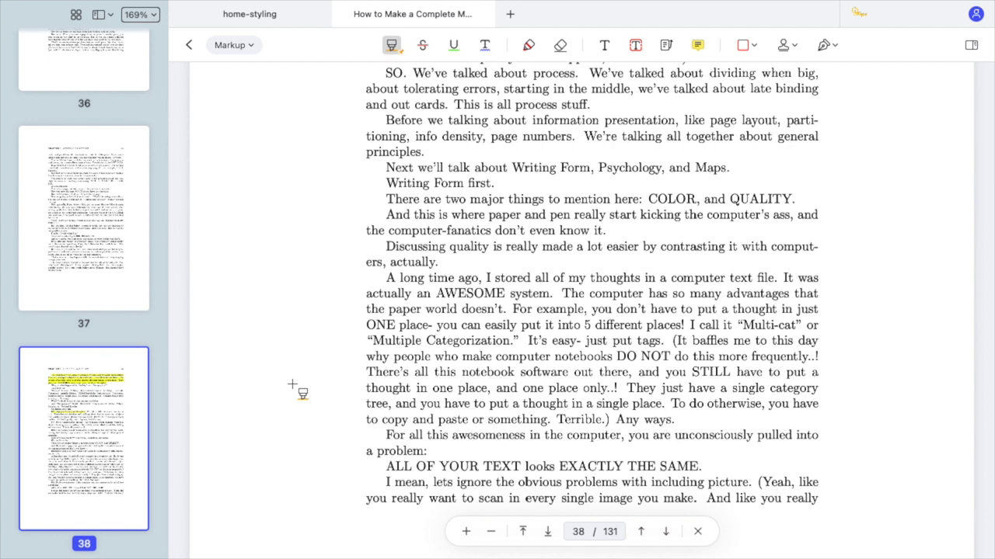
{"action": "scroll", "coordinate": [292, 384], "scroll_direction": "up", "scroll_amount": 10}
{"action": "left_click", "coordinate": [391, 45]}
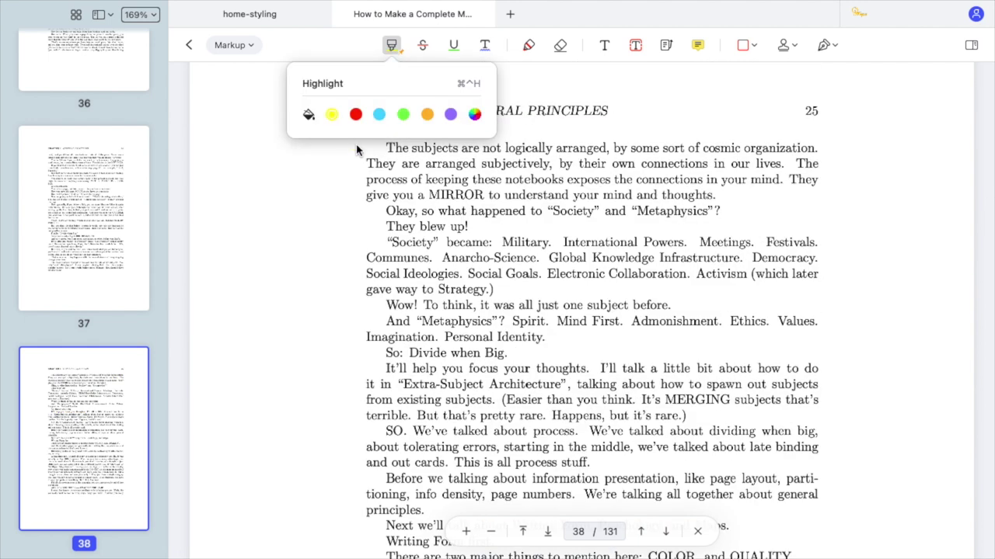
{"action": "left_click_drag", "start_coordinate": [388, 147], "coordinate": [721, 195]}
Highlight 'ALL OF YOUR TEXT looks EXACTLY THE SAME' in orange and the links sentence in green.
{"action": "scroll", "coordinate": [359, 336], "scroll_direction": "down", "scroll_amount": 15}
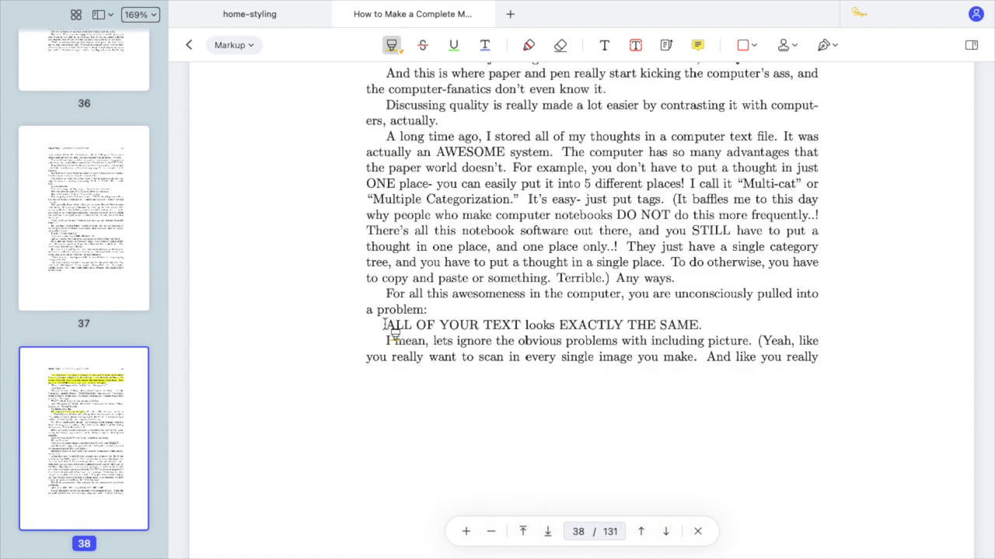
{"action": "left_click_drag", "start_coordinate": [385, 325], "coordinate": [716, 325]}
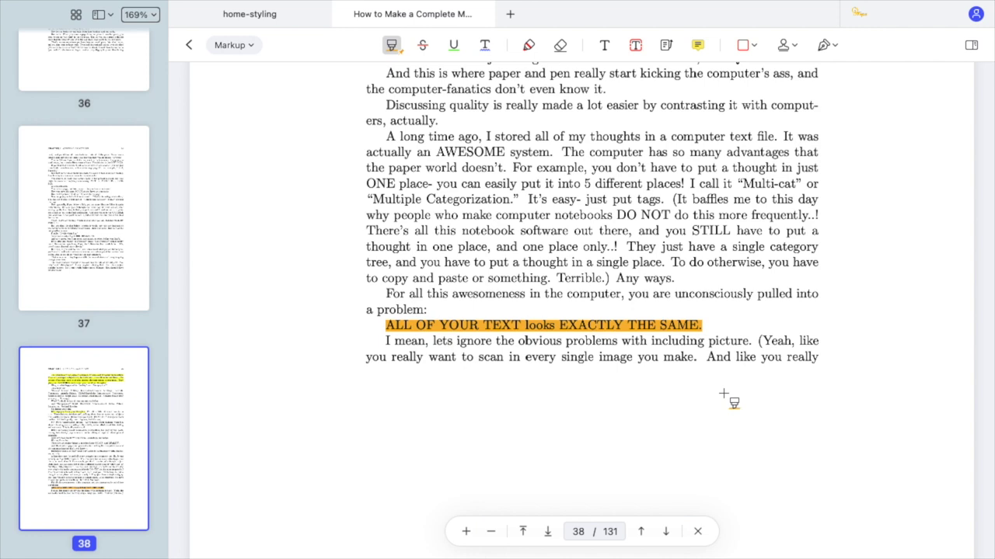
{"action": "mouse_move", "coordinate": [396, 52]}
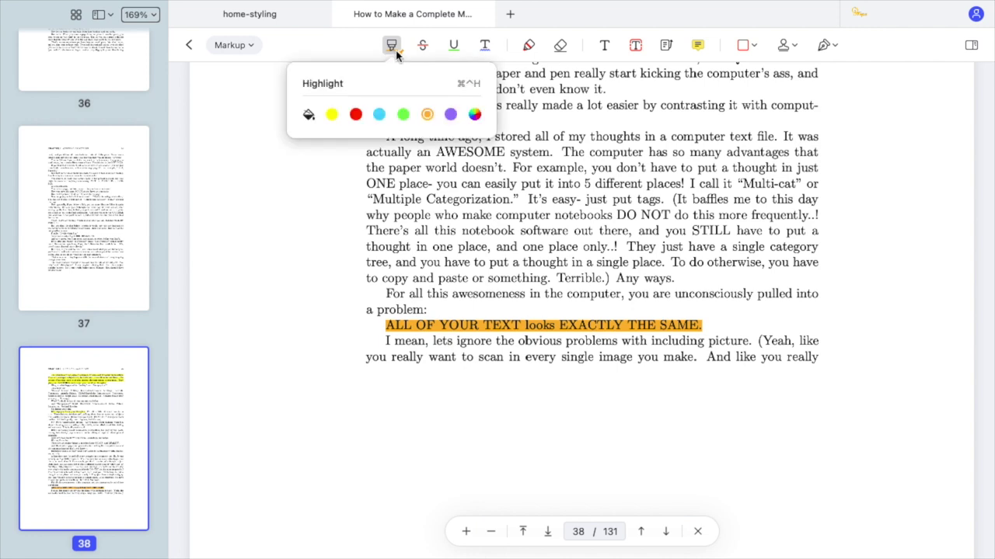
{"action": "scroll", "coordinate": [249, 276], "scroll_direction": "up", "scroll_amount": 10}
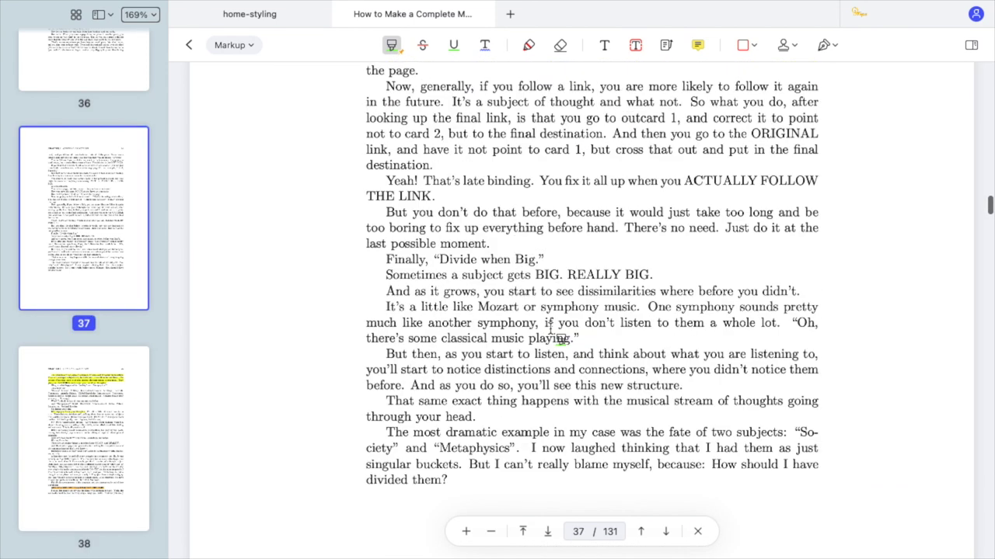
{"action": "scroll", "coordinate": [553, 335], "scroll_direction": "up", "scroll_amount": 2}
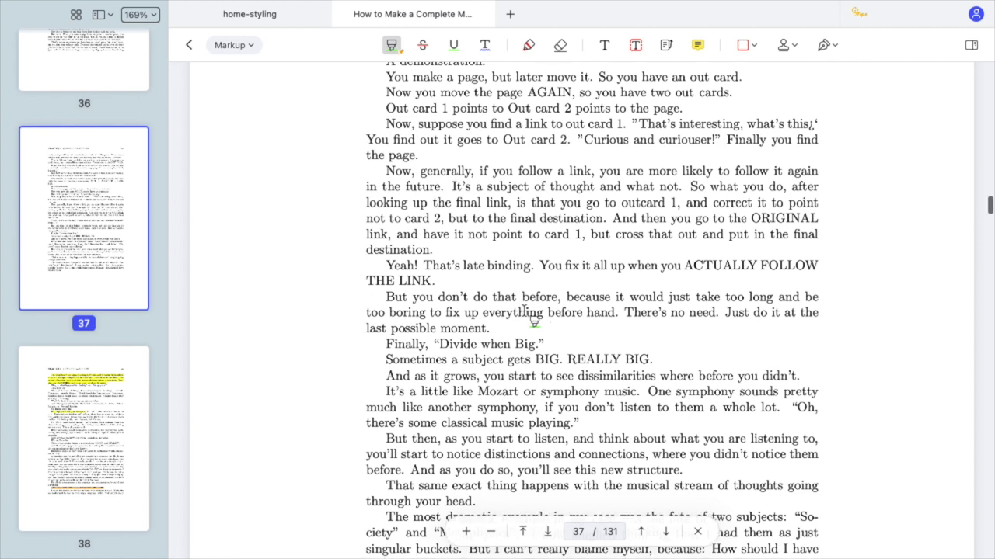
{"action": "left_click_drag", "start_coordinate": [397, 172], "coordinate": [471, 189]}
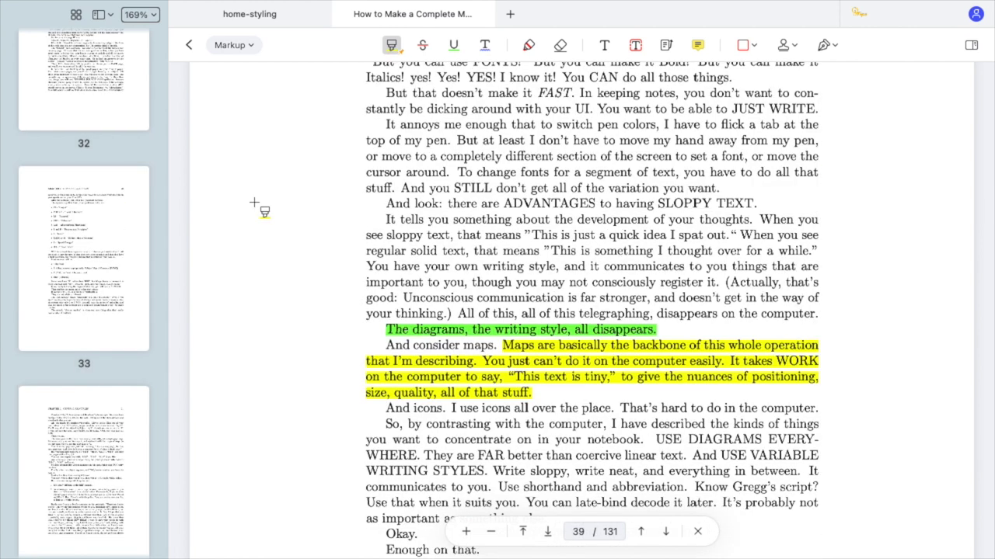
Jump to page 34 and then page 39 using the page thumbnails.
{"action": "scroll", "coordinate": [116, 267], "scroll_direction": "down", "scroll_amount": 15}
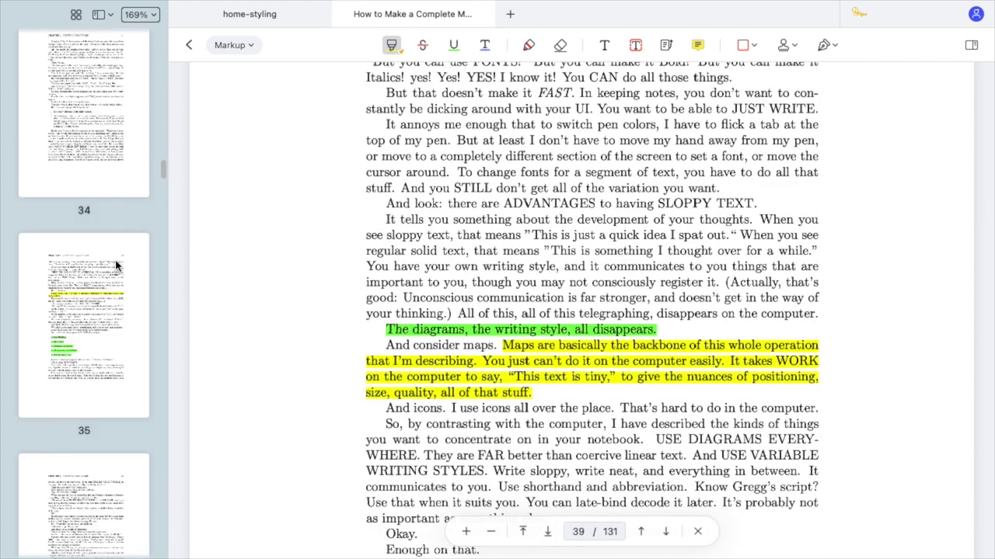
{"action": "scroll", "coordinate": [117, 267], "scroll_direction": "down", "scroll_amount": 10}
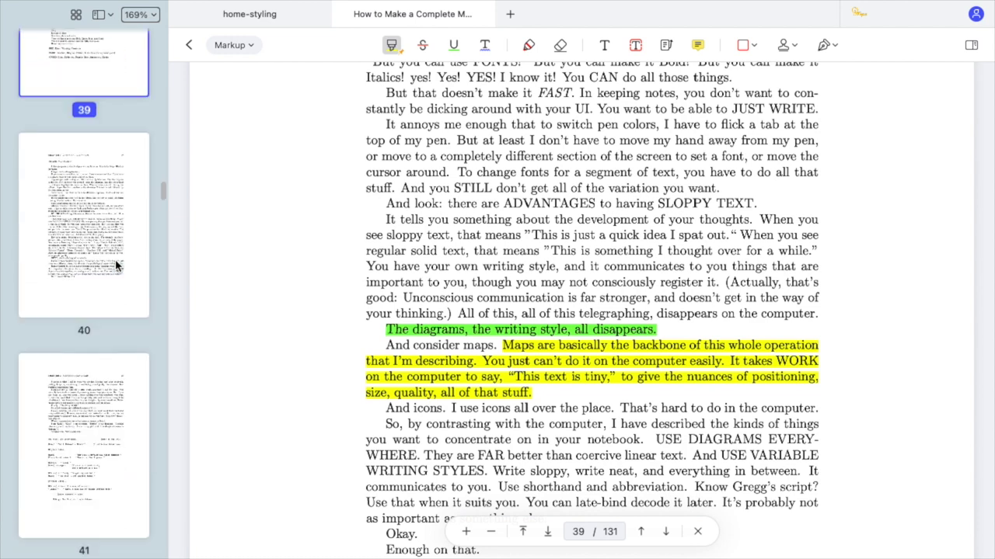
{"action": "scroll", "coordinate": [117, 267], "scroll_direction": "up", "scroll_amount": 5}
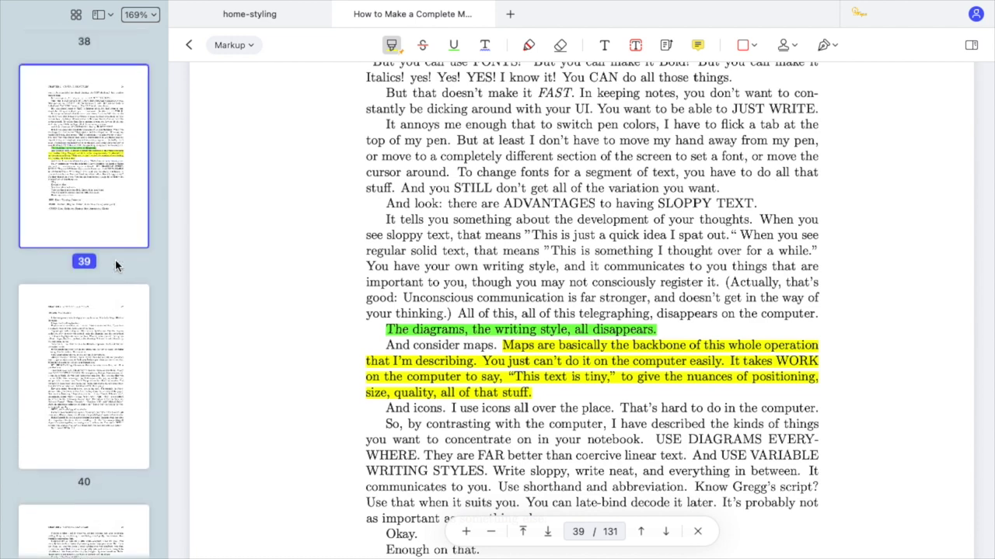
{"action": "scroll", "coordinate": [116, 266], "scroll_direction": "up", "scroll_amount": 12}
{"action": "left_click", "coordinate": [117, 267]}
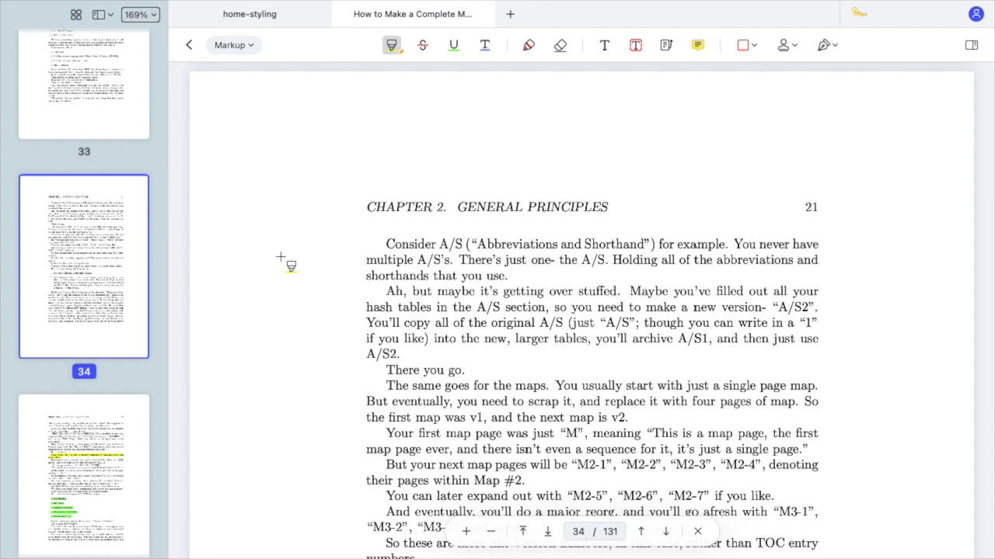
{"action": "scroll", "coordinate": [92, 280], "scroll_direction": "down", "scroll_amount": 12}
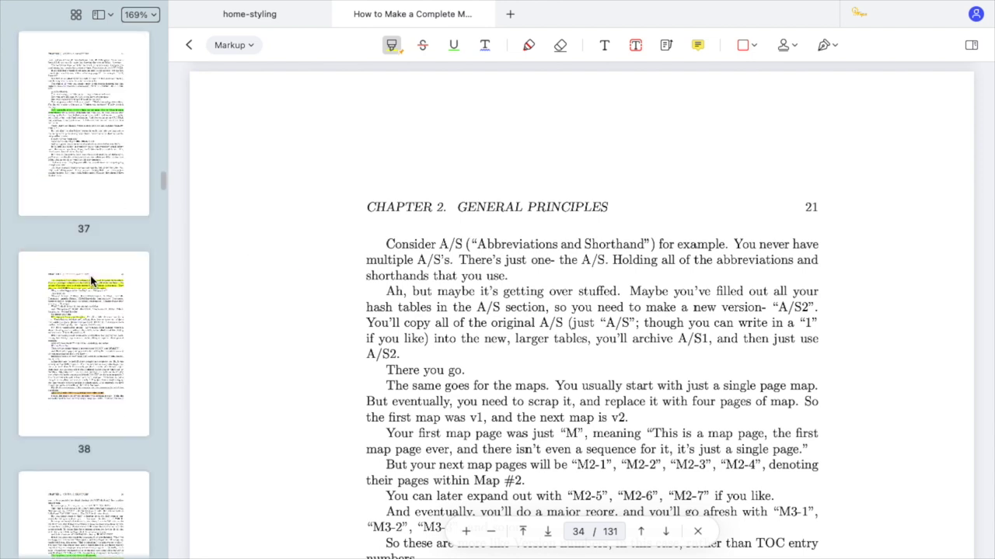
{"action": "left_click", "coordinate": [92, 340]}
{"action": "scroll", "coordinate": [858, 334], "scroll_direction": "down", "scroll_amount": 4}
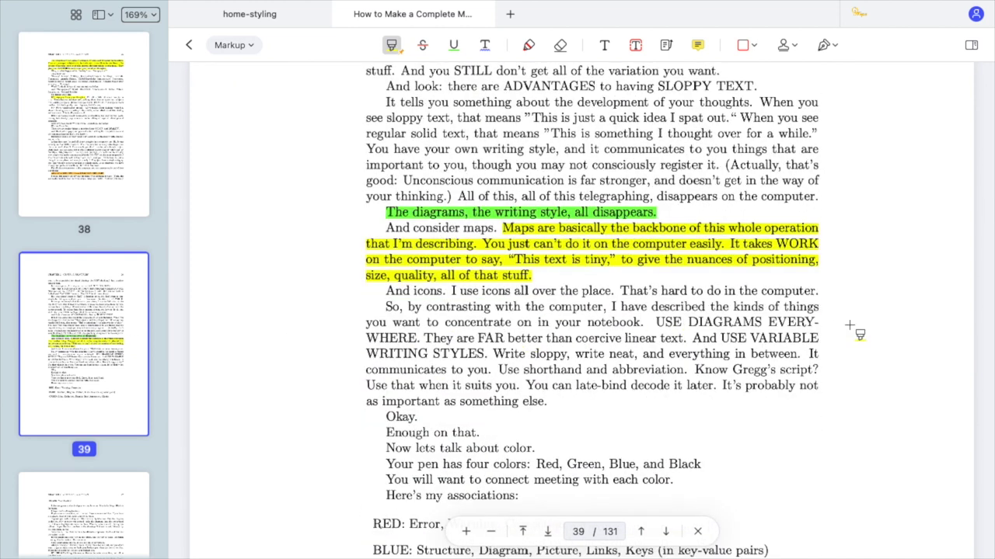
Add a text callout from the green-highlighted line and a sticky note beside page number 25.
{"action": "key", "text": "super+bracketleft"}
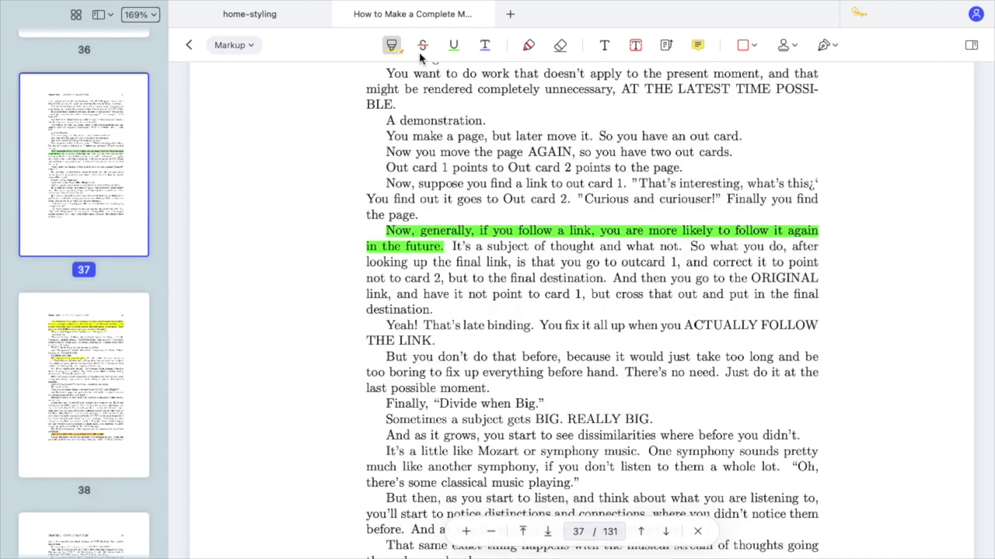
{"action": "left_click", "coordinate": [666, 46]}
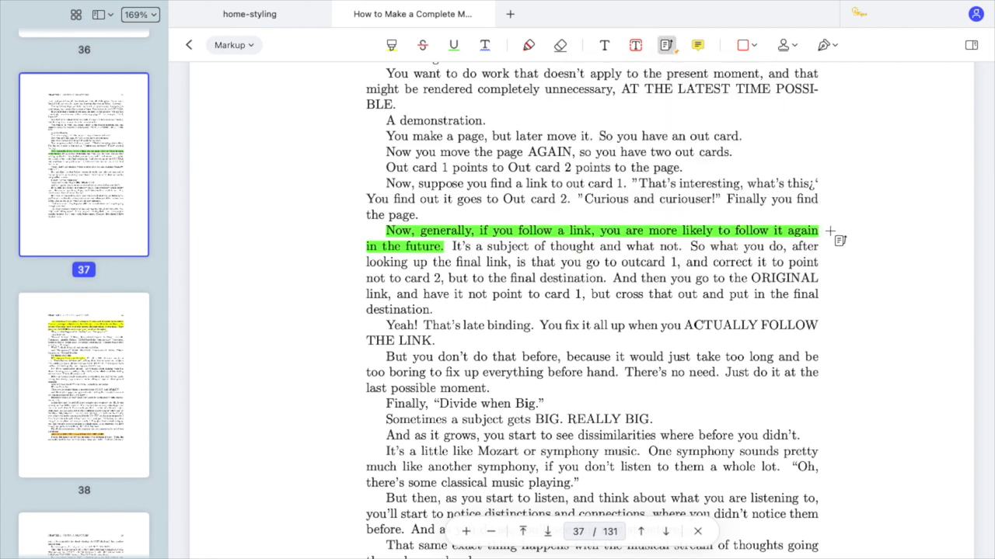
{"action": "mouse_move", "coordinate": [830, 230]}
{"action": "left_mouse_down"}
{"action": "mouse_move", "coordinate": [857, 206]}
{"action": "mouse_move", "coordinate": [872, 151]}
{"action": "mouse_move", "coordinate": [862, 127]}
{"action": "left_mouse_up"}
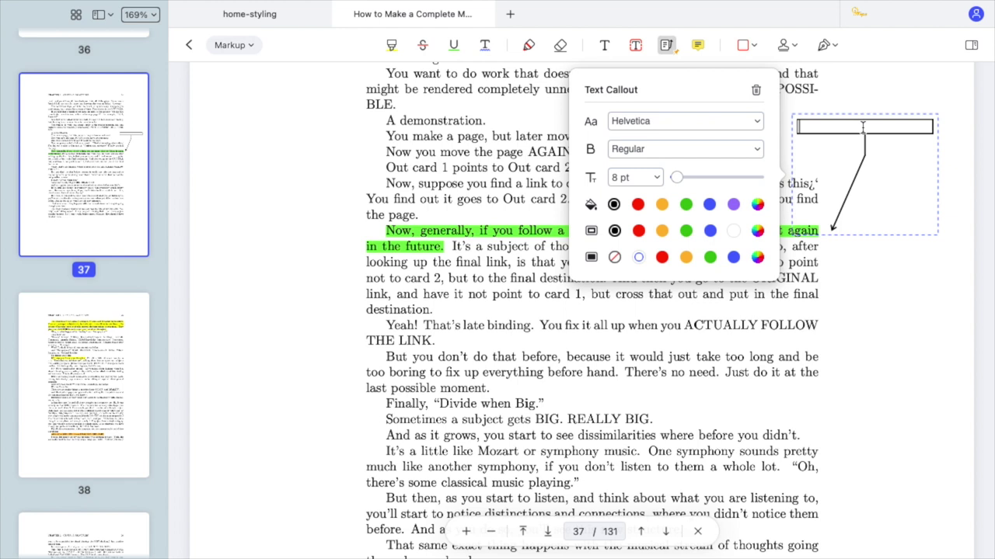
{"action": "scroll", "coordinate": [699, 82], "scroll_direction": "down", "scroll_amount": 5}
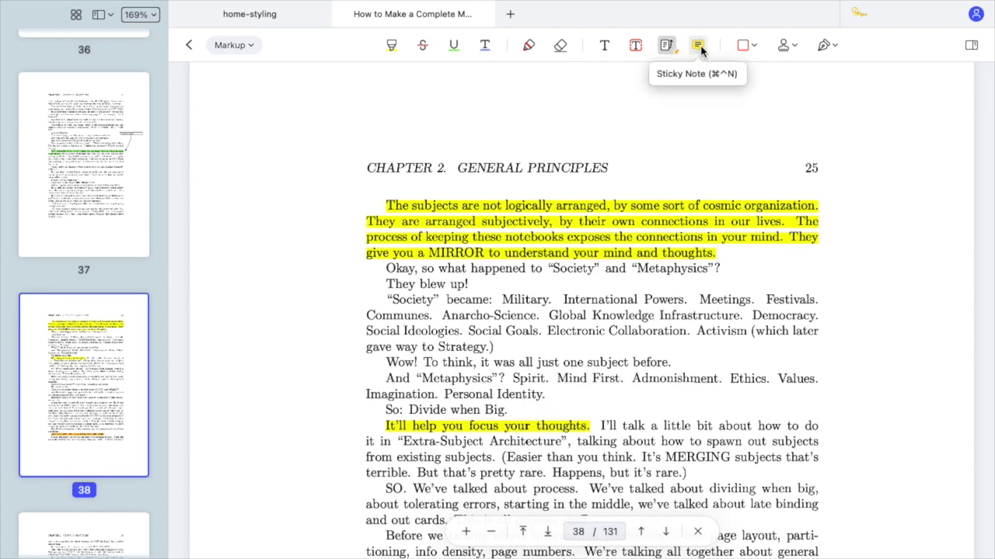
{"action": "left_click", "coordinate": [698, 46]}
{"action": "left_click", "coordinate": [812, 141]}
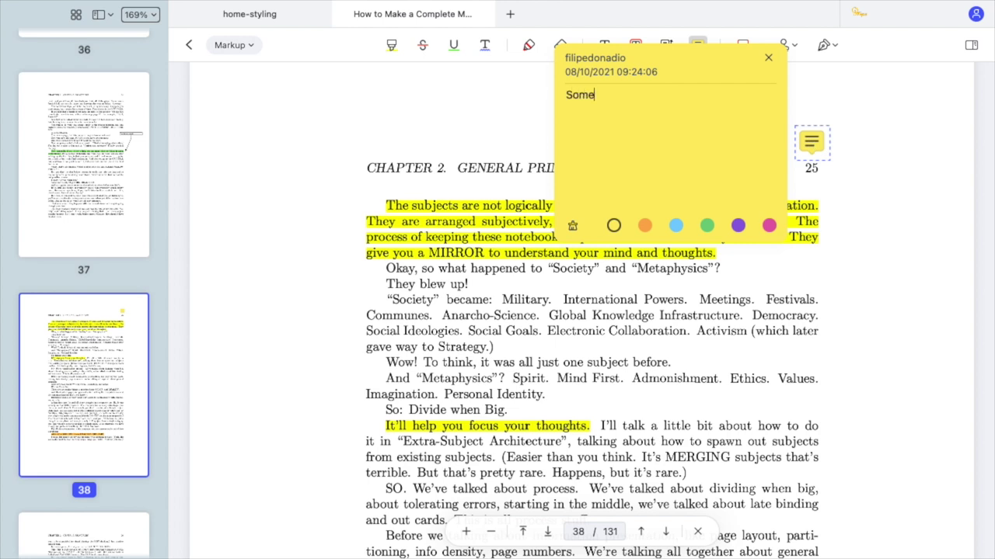
Finish the 'Some notes here' note, then place a SIGN HERE stamp near page 1's bottom.
{"action": "type", "text": "Some notes here"}
{"action": "left_click", "coordinate": [812, 142]}
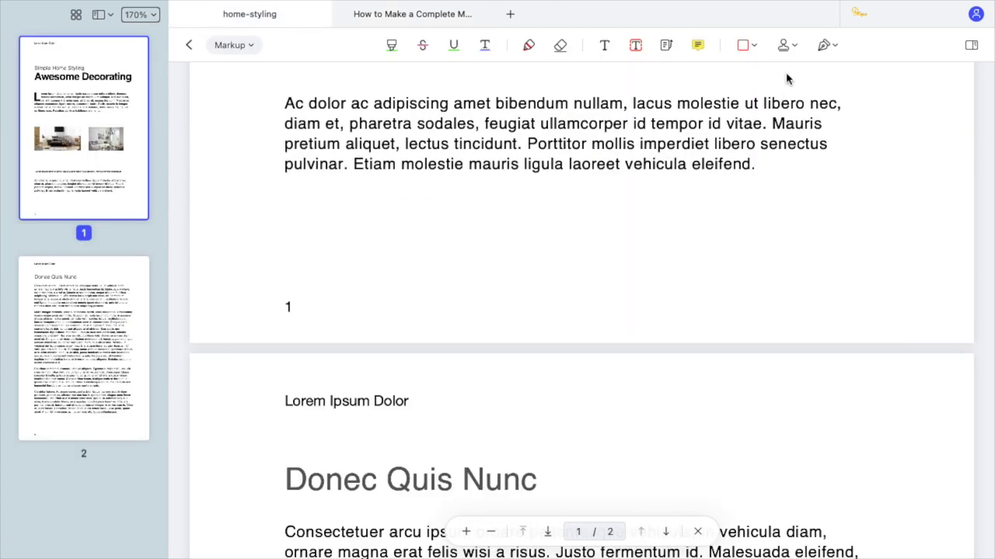
{"action": "left_click", "coordinate": [791, 45]}
{"action": "scroll", "coordinate": [812, 186], "scroll_direction": "down", "scroll_amount": 5}
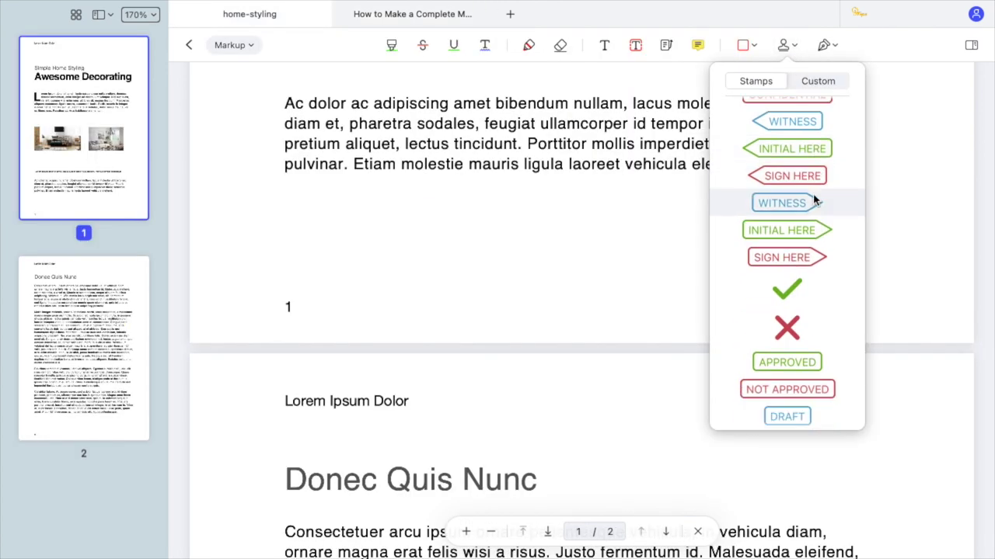
{"action": "left_click", "coordinate": [795, 257]}
{"action": "left_click", "coordinate": [264, 247]}
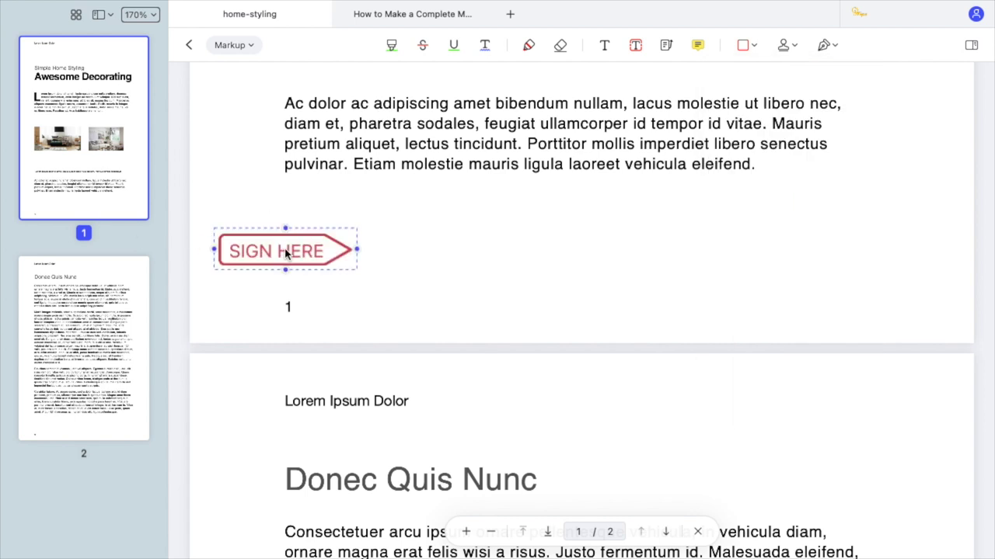
{"action": "left_click_drag", "start_coordinate": [293, 249], "coordinate": [362, 247]}
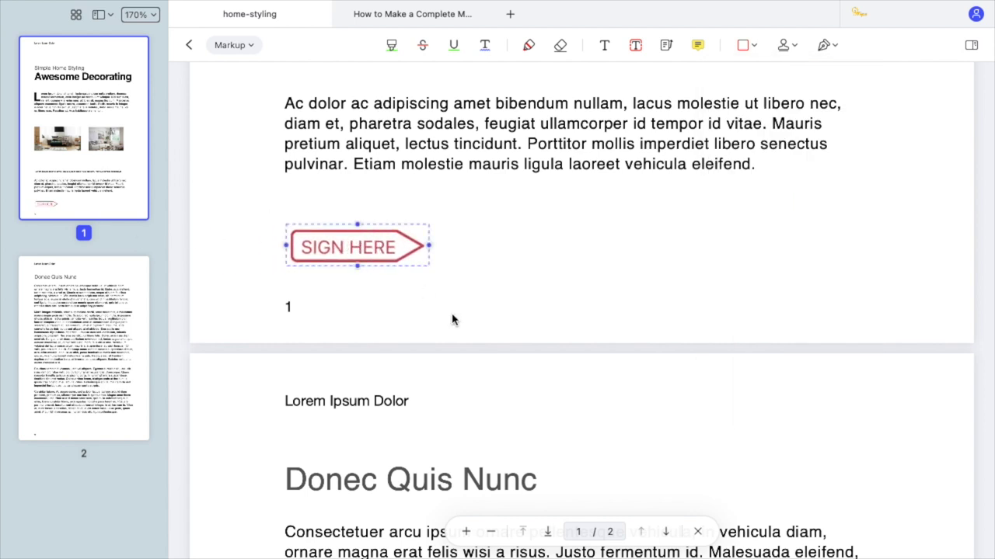
Create a blue rectangular dated custom stamp 'My Stamp' and place it on page 1.
{"action": "left_click", "coordinate": [788, 45]}
{"action": "left_click", "coordinate": [812, 83]}
{"action": "left_click", "coordinate": [806, 383]}
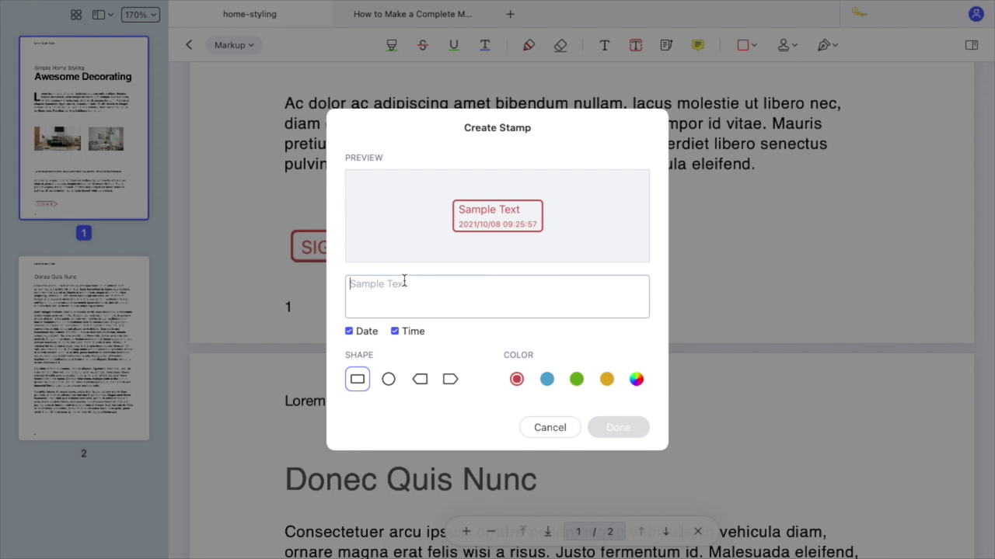
{"action": "type", "text": "My Stamp"}
{"action": "left_click", "coordinate": [350, 332]}
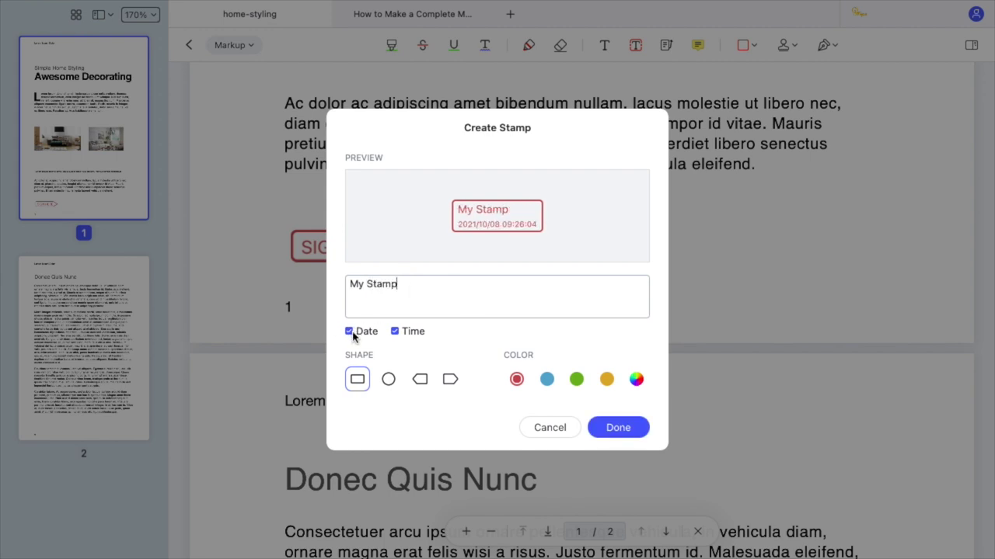
{"action": "left_click", "coordinate": [388, 379]}
{"action": "left_click", "coordinate": [420, 379]}
{"action": "left_click", "coordinate": [449, 380]}
{"action": "left_click", "coordinate": [358, 380]}
{"action": "left_click", "coordinate": [547, 379]}
{"action": "left_click", "coordinate": [617, 427]}
{"action": "left_click", "coordinate": [783, 257]}
{"action": "left_click_drag", "start_coordinate": [783, 257], "coordinate": [791, 257]}
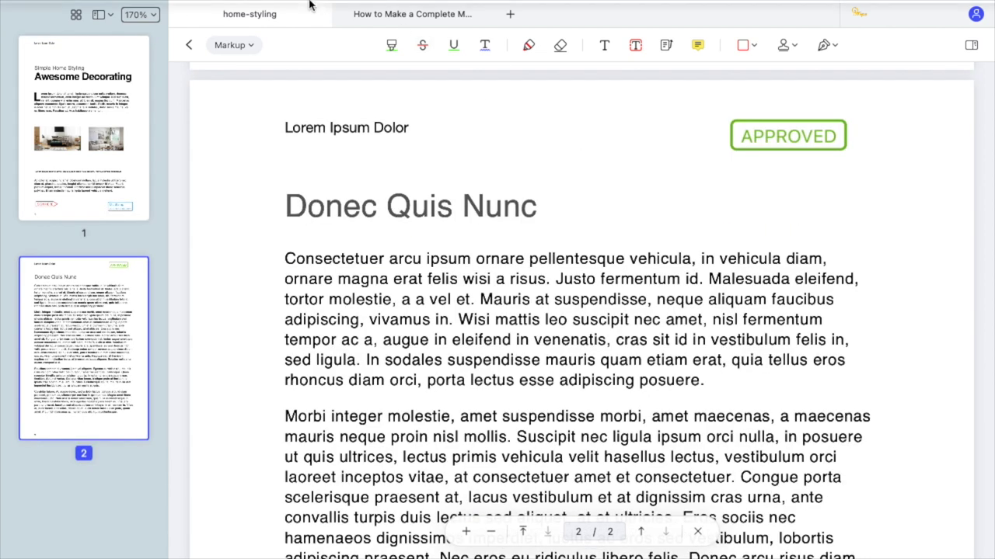
Show the File menu's Export To list of formats such as Word, Excel and ePub.
{"action": "left_click", "coordinate": [218, 9]}
{"action": "mouse_move", "coordinate": [282, 224]}
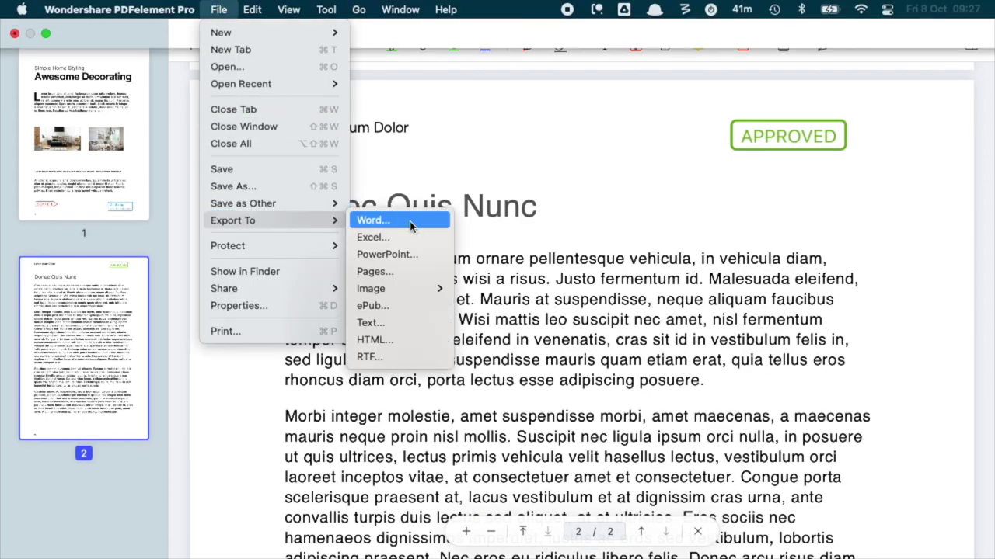
{"action": "mouse_move", "coordinate": [412, 288]}
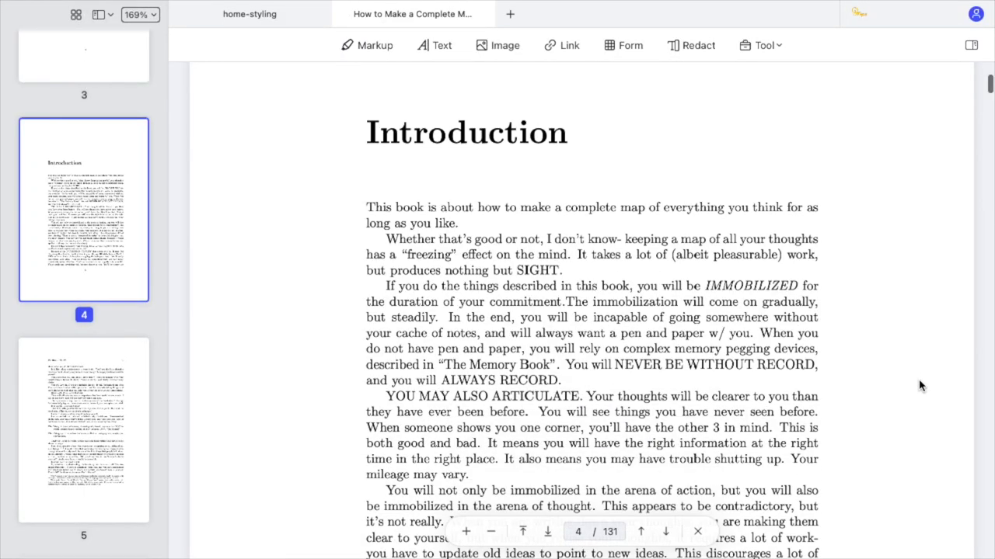
View the map-making book as a page grid and extract page 24.
{"action": "scroll", "coordinate": [919, 382], "scroll_direction": "down", "scroll_amount": 3}
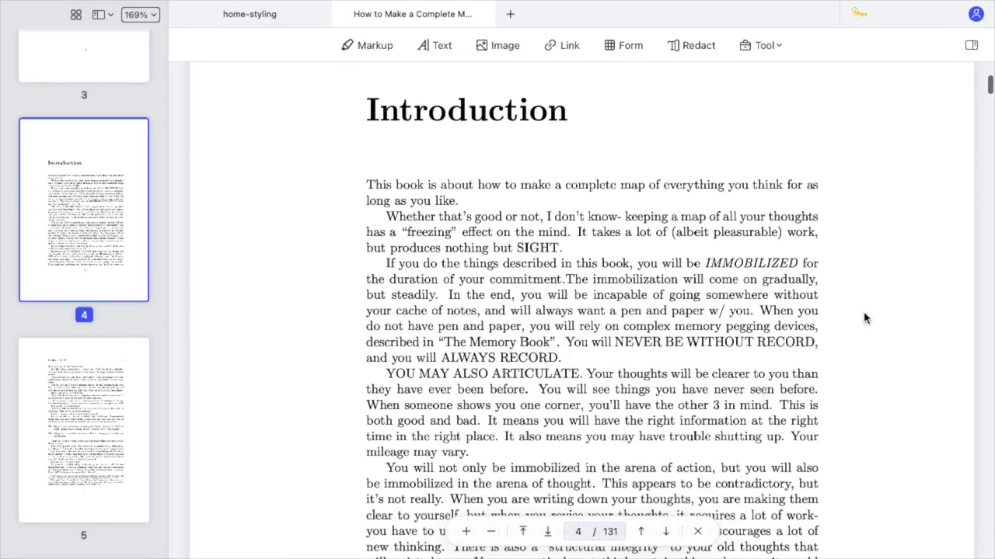
{"action": "scroll", "coordinate": [75, 168], "scroll_direction": "down", "scroll_amount": 3}
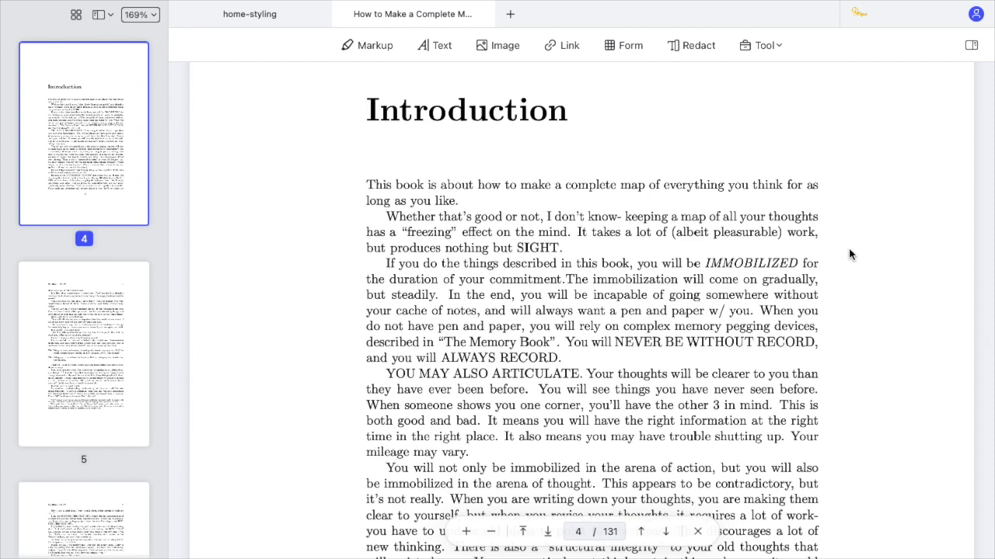
{"action": "left_click", "coordinate": [75, 15]}
{"action": "scroll", "coordinate": [775, 251], "scroll_direction": "down", "scroll_amount": 5}
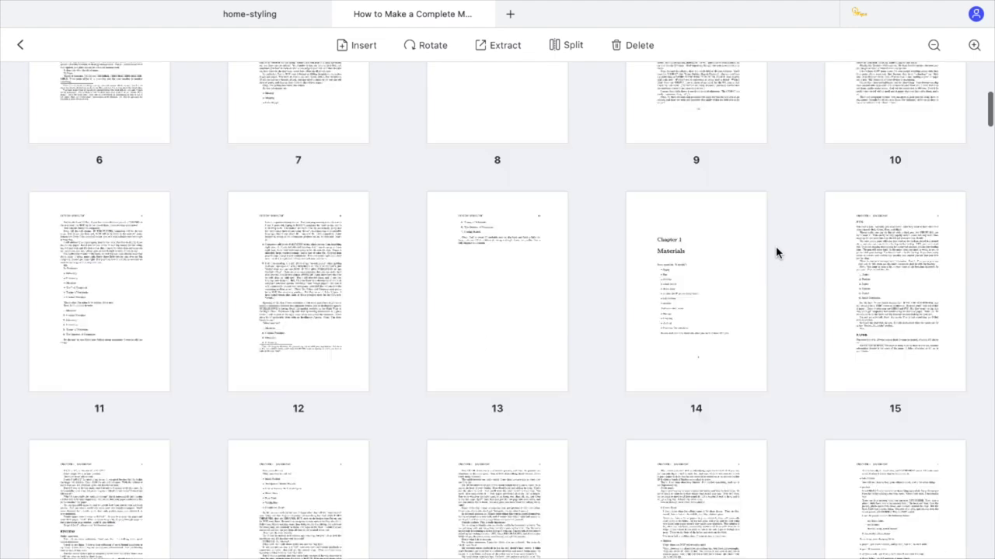
{"action": "scroll", "coordinate": [776, 251], "scroll_direction": "down", "scroll_amount": 6}
{"action": "left_click", "coordinate": [691, 262]}
{"action": "right_click", "coordinate": [697, 265]}
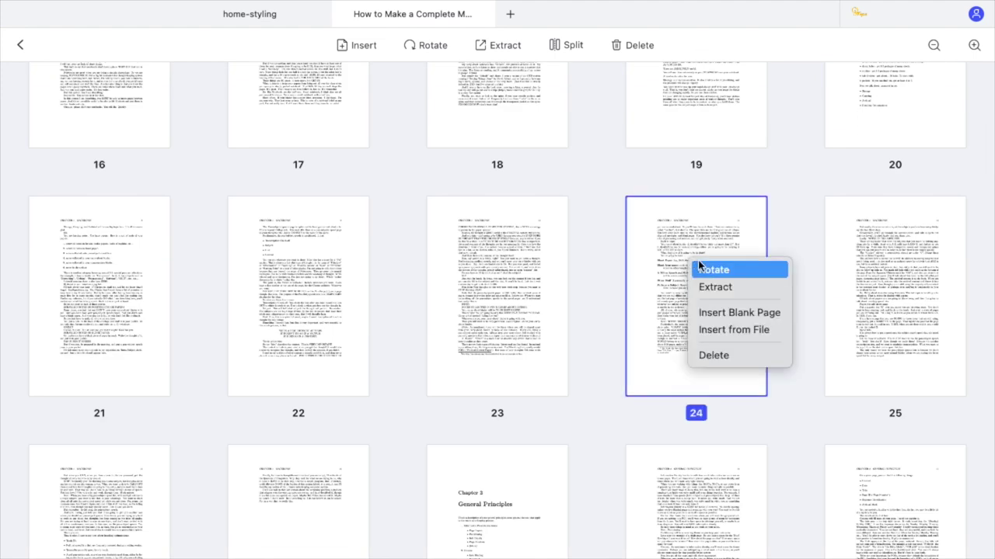
{"action": "left_click", "coordinate": [725, 288]}
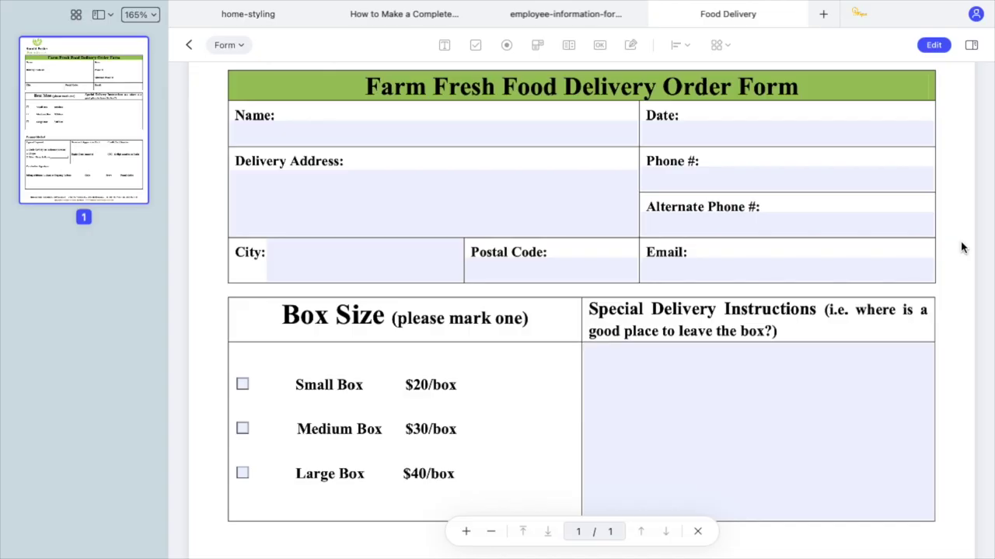
Type the customer's full name into the Food Delivery form's Name field.
{"action": "left_click", "coordinate": [456, 139]}
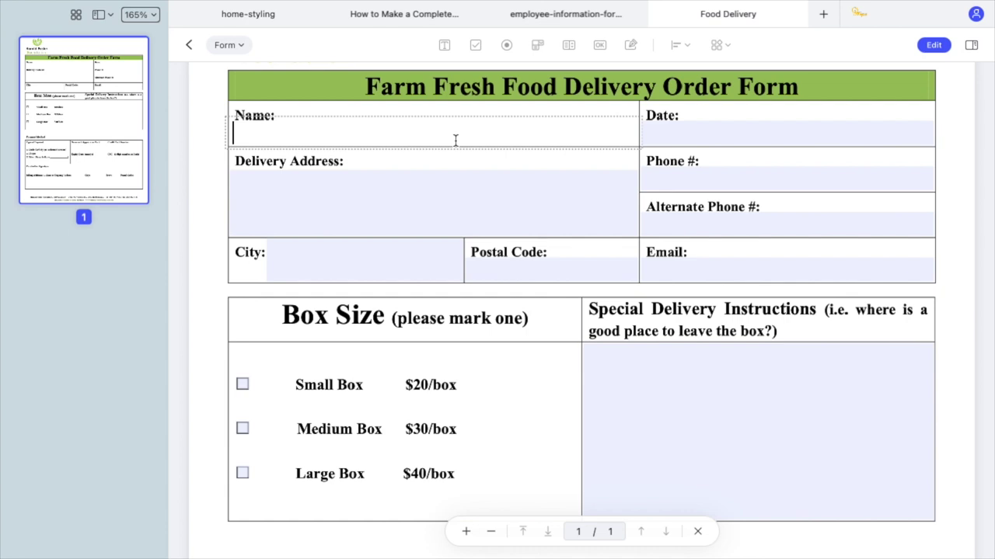
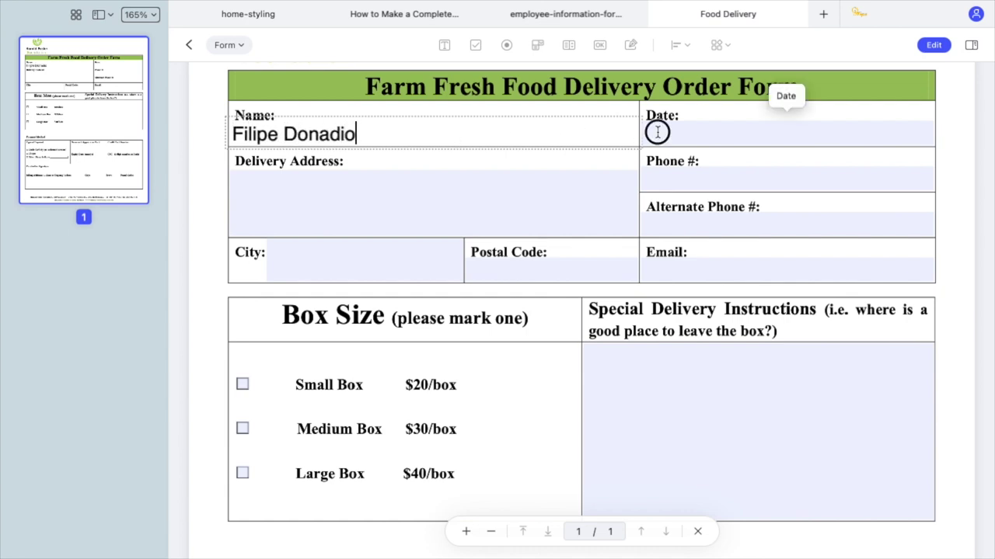
{"action": "left_click", "coordinate": [657, 132]}
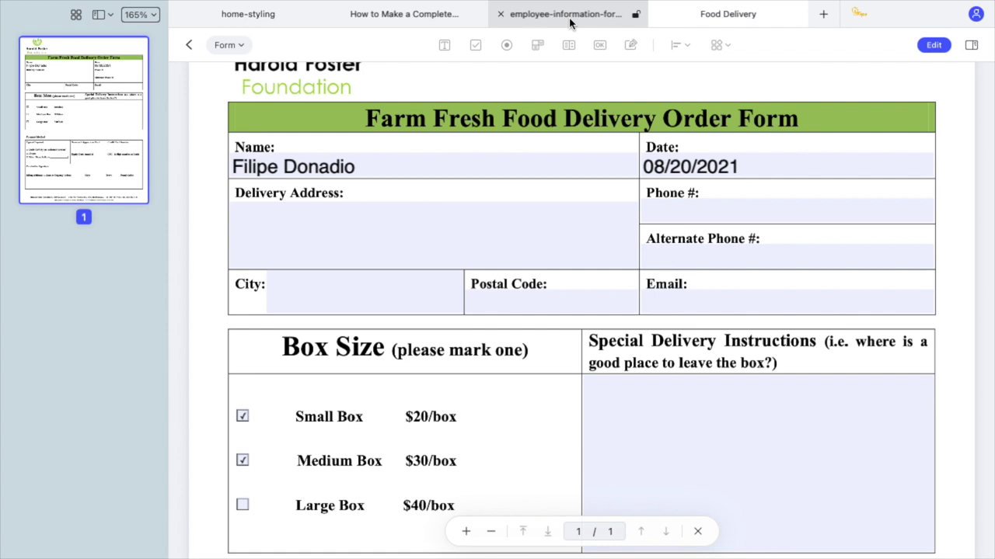
Run Form Field Recognition on the Employee Information form to detect its fillable fields.
{"action": "left_click", "coordinate": [569, 23]}
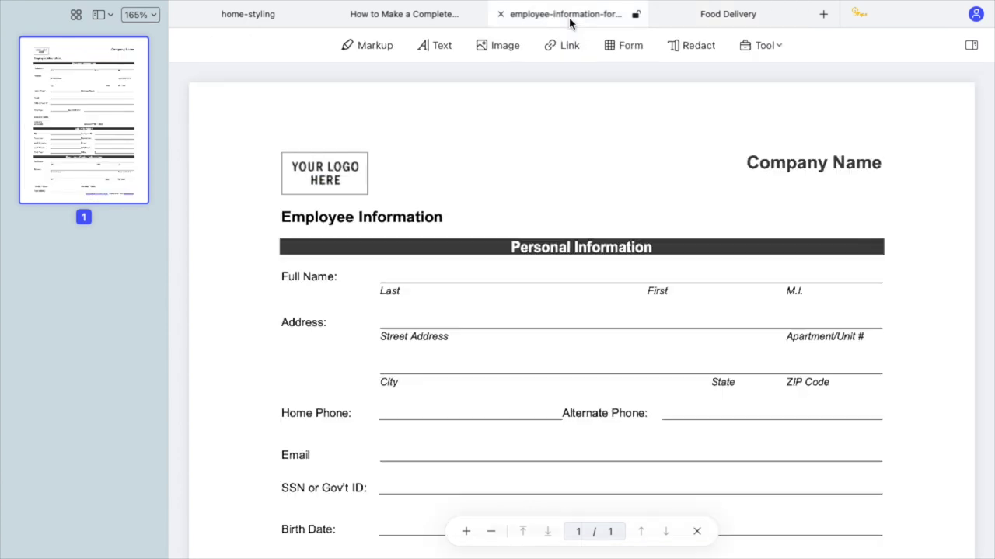
{"action": "scroll", "coordinate": [919, 249], "scroll_direction": "down", "scroll_amount": 5}
{"action": "scroll", "coordinate": [920, 248], "scroll_direction": "down", "scroll_amount": 1}
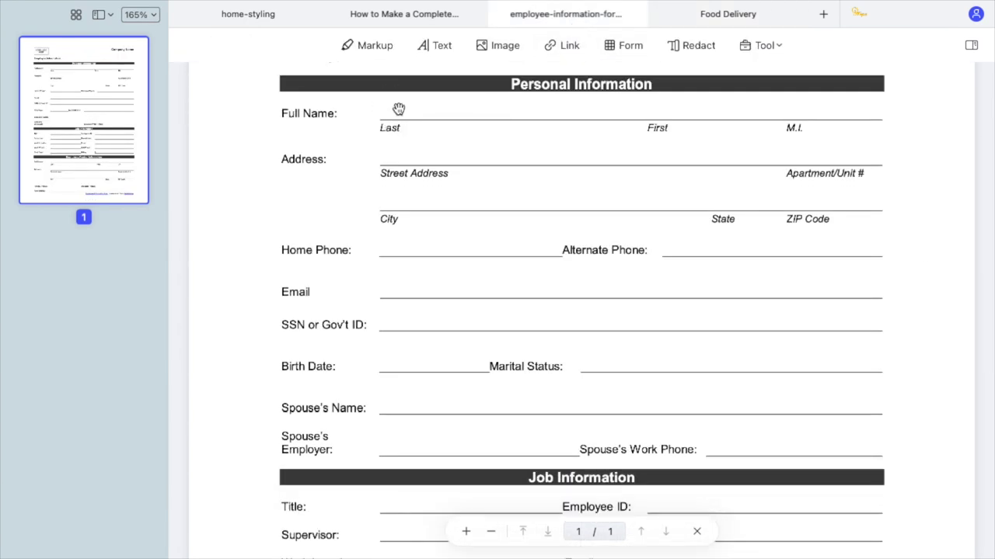
{"action": "scroll", "coordinate": [929, 165], "scroll_direction": "up", "scroll_amount": 3}
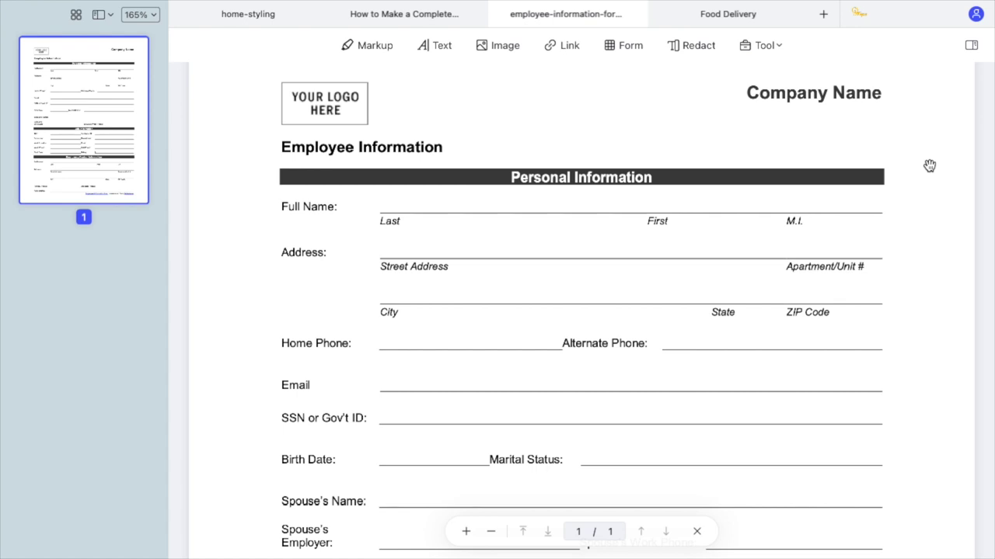
{"action": "left_click", "coordinate": [635, 48]}
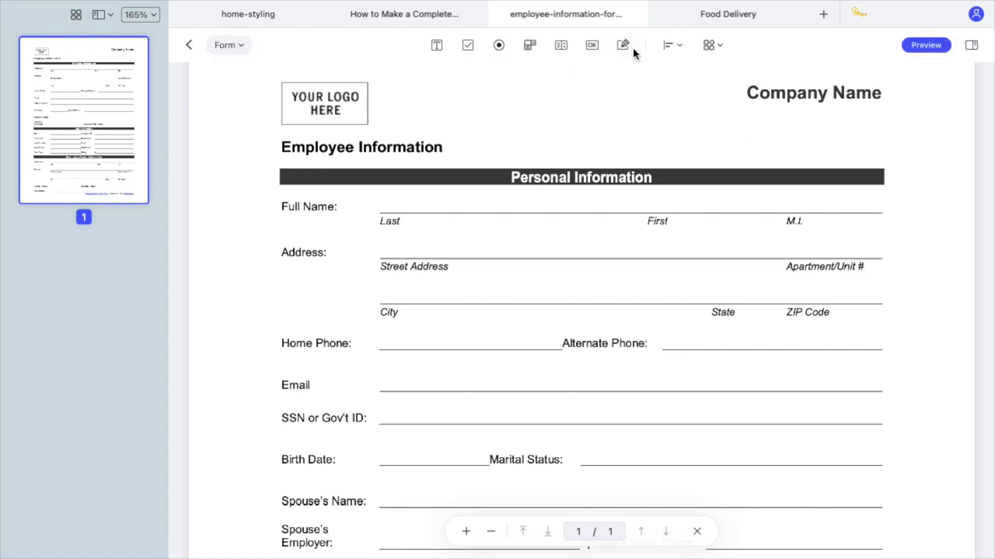
{"action": "left_click", "coordinate": [672, 47]}
{"action": "left_click", "coordinate": [708, 48]}
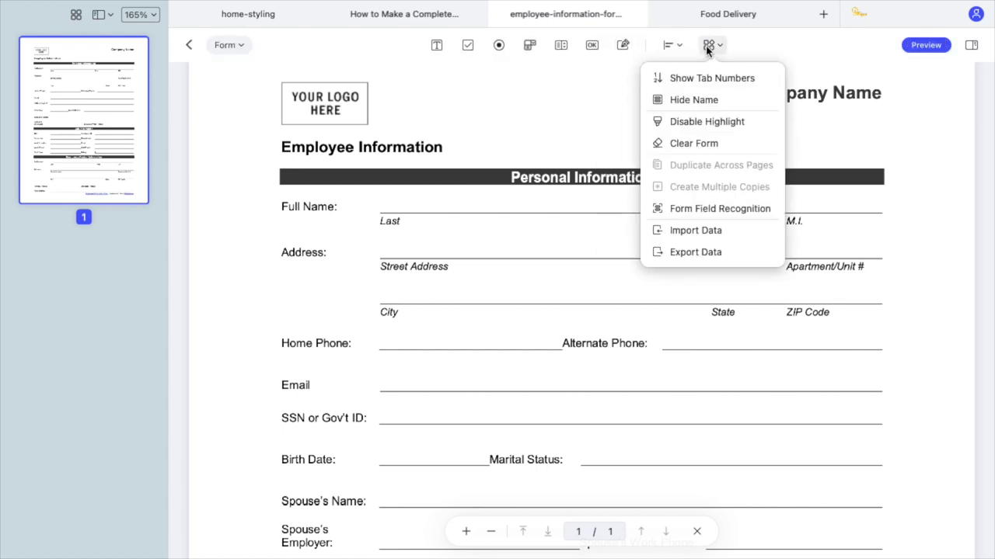
{"action": "left_click", "coordinate": [732, 208]}
{"action": "left_click", "coordinate": [503, 318]}
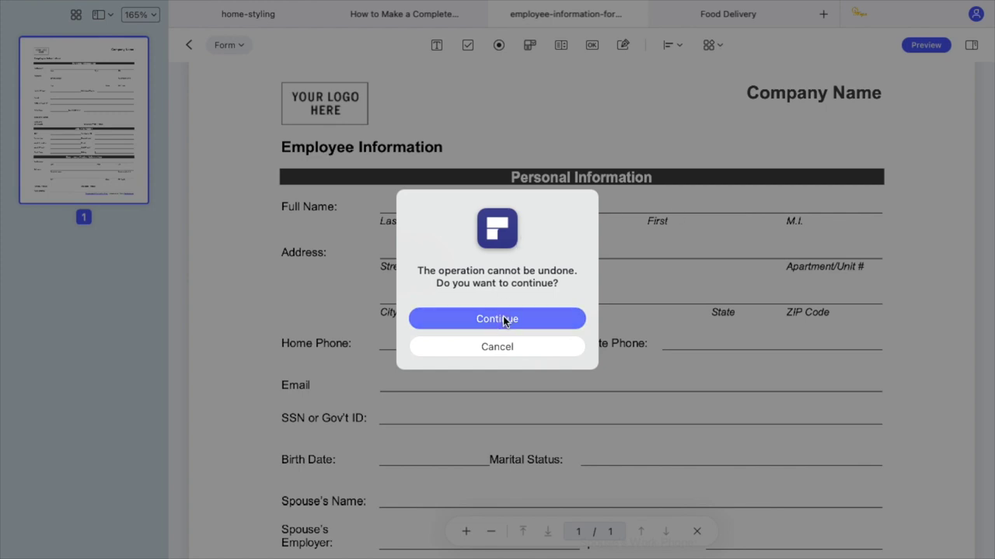
Preview the form and enter the employee's full name in the Full Name field.
{"action": "left_click", "coordinate": [664, 203]}
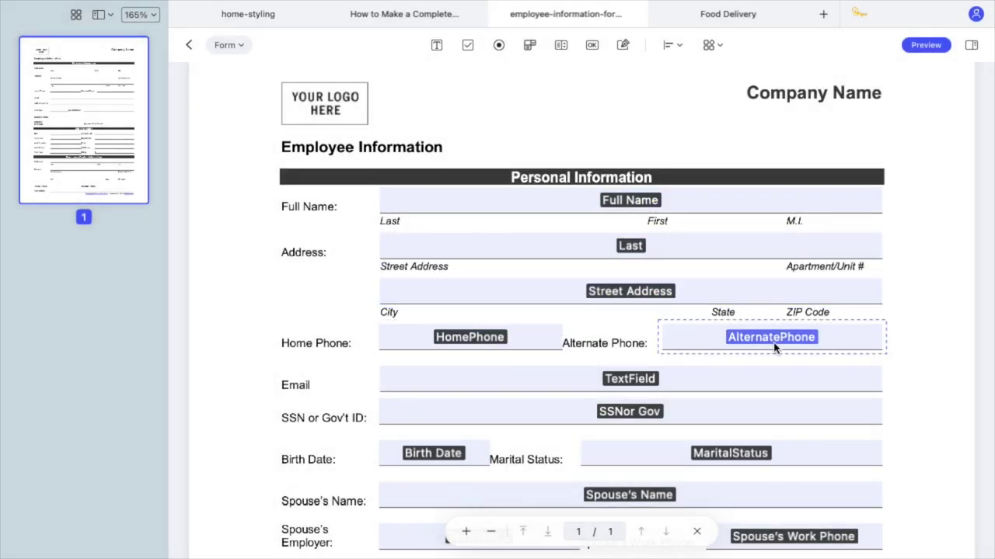
{"action": "left_click", "coordinate": [926, 45]}
{"action": "left_click", "coordinate": [655, 191]}
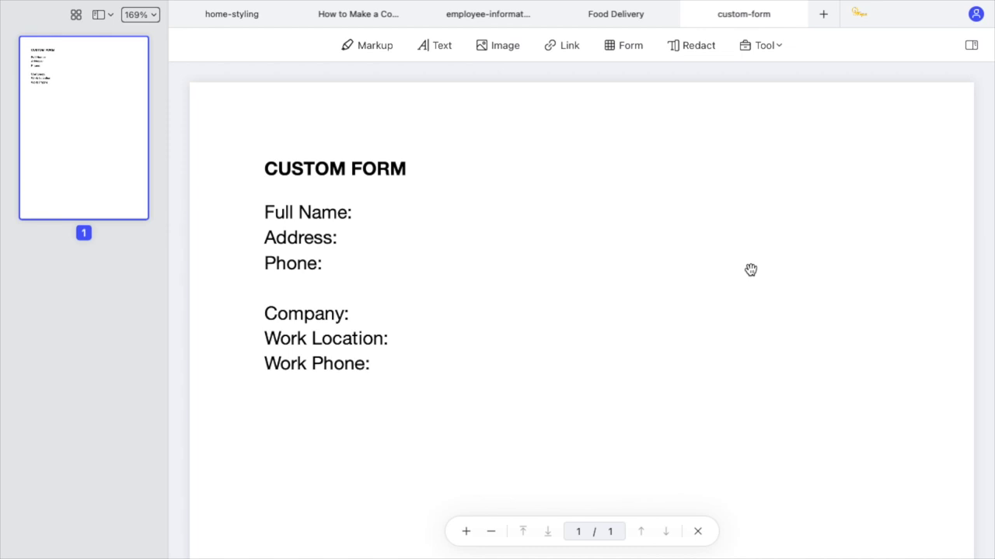
Add text fields beside the Full Name, Address and Phone labels of the custom form.
{"action": "left_click", "coordinate": [614, 48]}
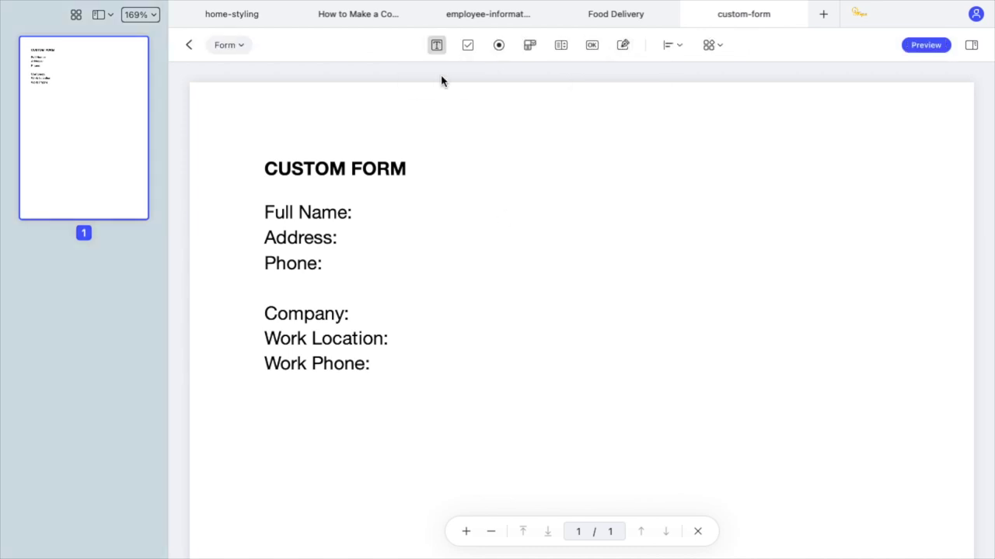
{"action": "left_click_drag", "start_coordinate": [363, 207], "coordinate": [502, 224]}
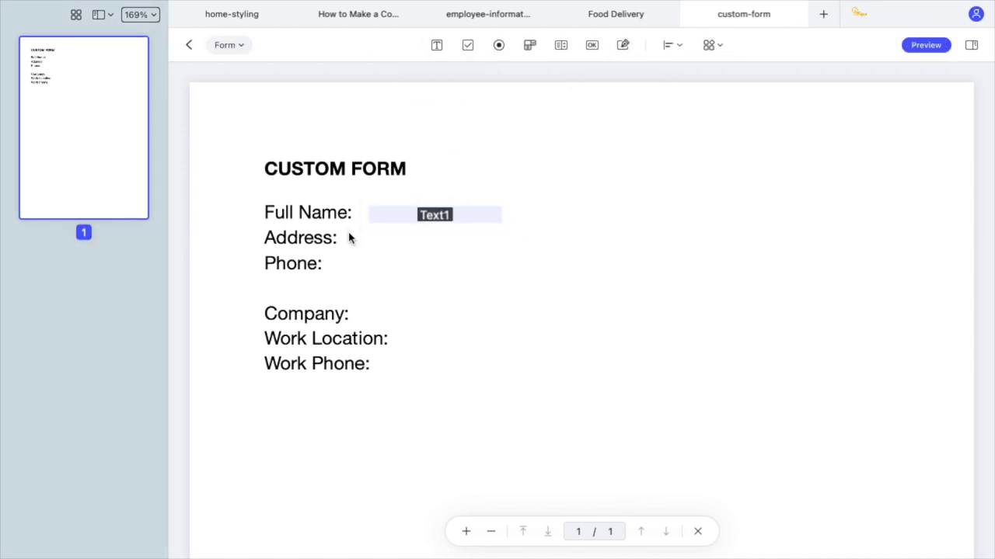
{"action": "left_click_drag", "start_coordinate": [350, 235], "coordinate": [502, 251]}
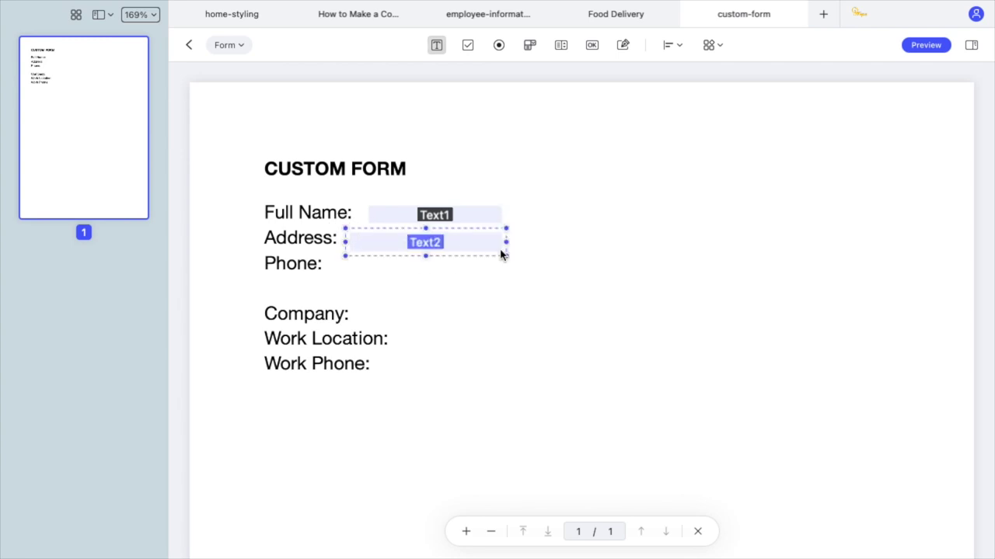
{"action": "left_click", "coordinate": [436, 44]}
{"action": "left_click_drag", "start_coordinate": [339, 261], "coordinate": [499, 274]}
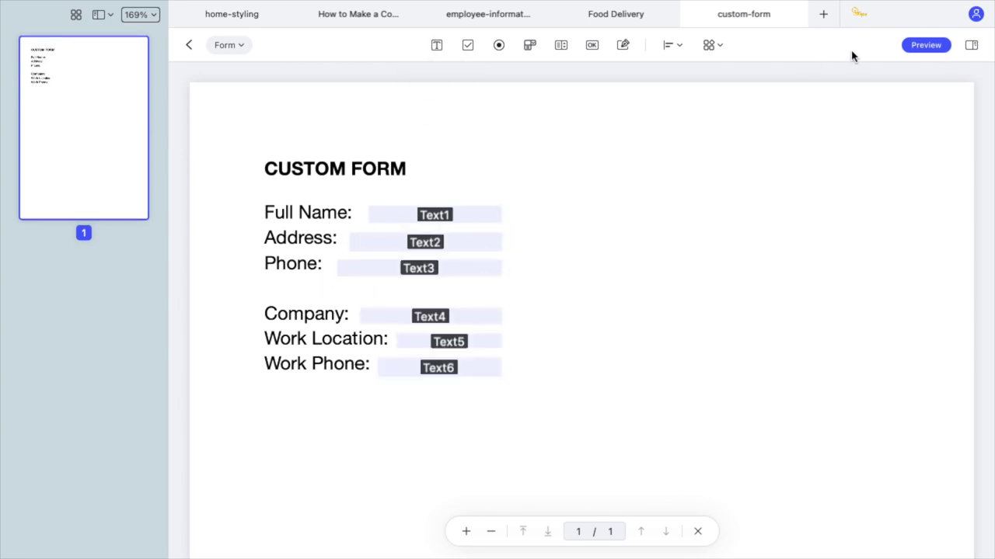
In preview, fill the Full Name field with a name initial and Phone with a number.
{"action": "left_click", "coordinate": [925, 45]}
{"action": "left_click", "coordinate": [444, 211]}
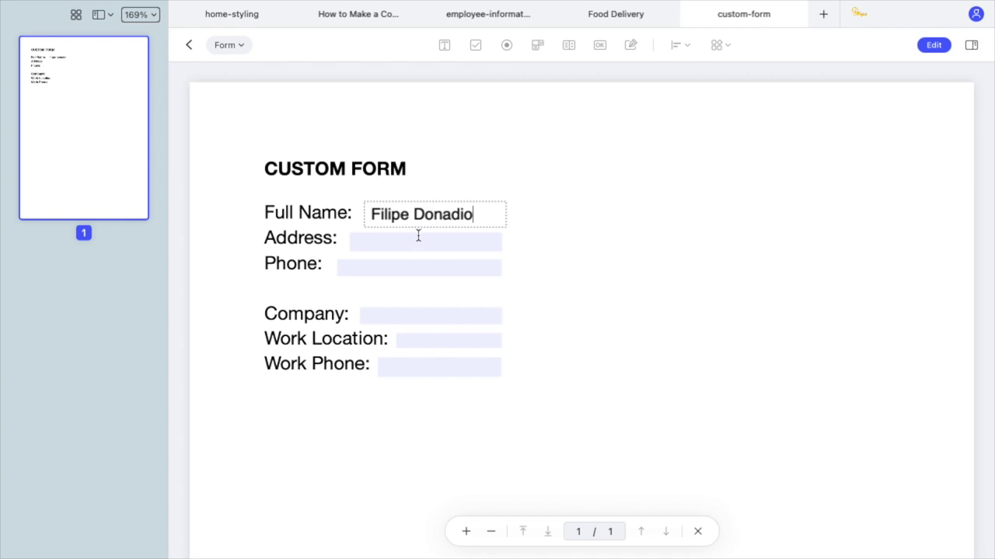
{"action": "left_click", "coordinate": [408, 267]}
{"action": "type", "text": "123456789"}
Place Check Box1 below the text fields and Button1 just beside it.
{"action": "left_click", "coordinate": [467, 44]}
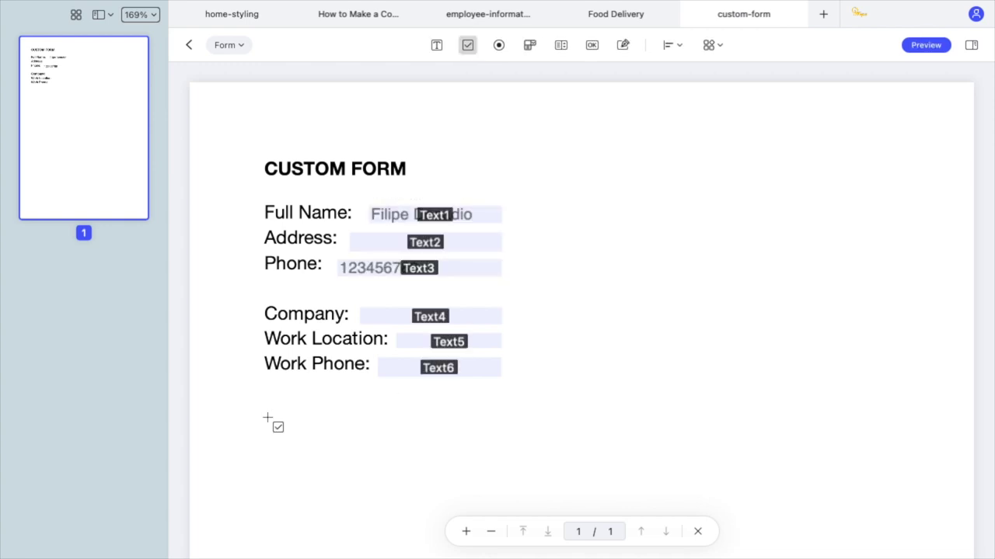
{"action": "left_click", "coordinate": [265, 414]}
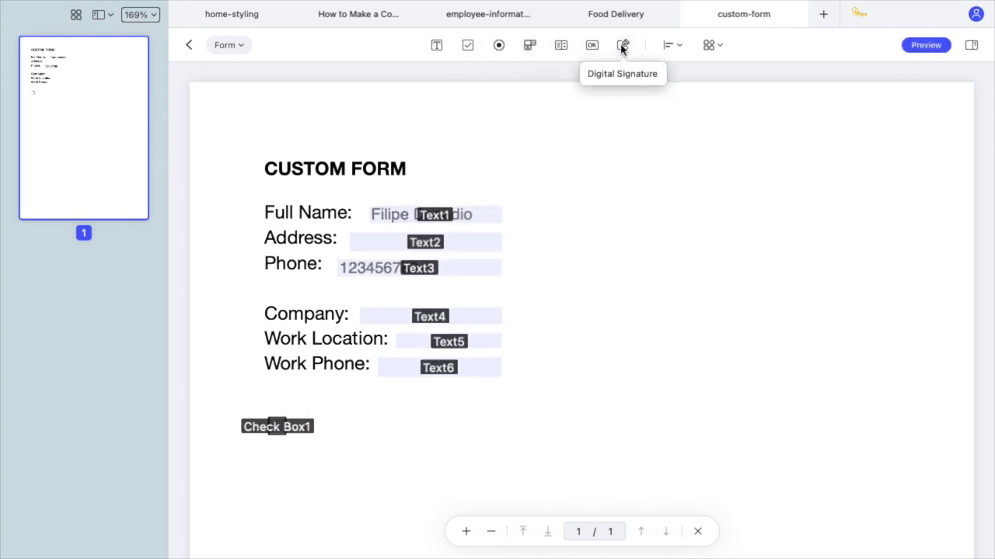
{"action": "left_click", "coordinate": [597, 47]}
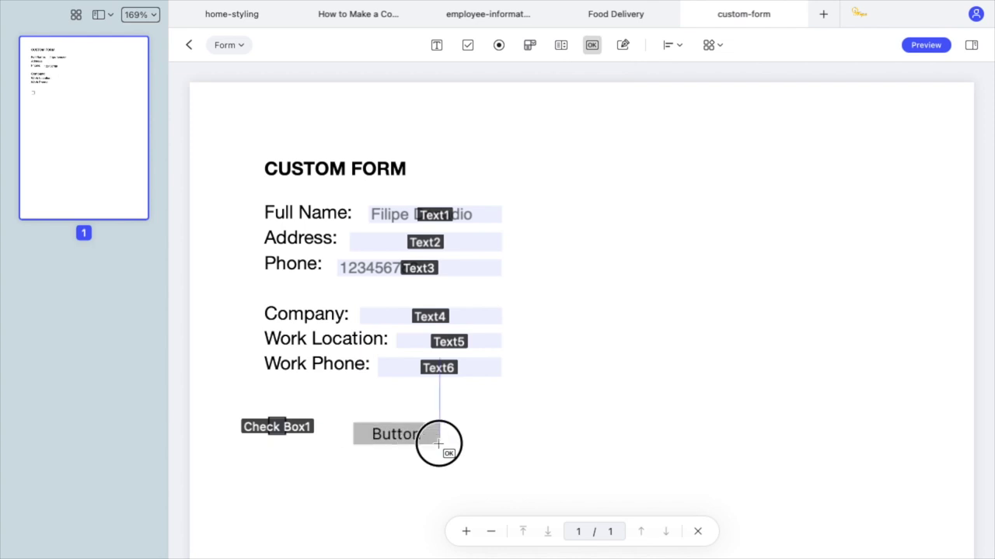
{"action": "left_click", "coordinate": [485, 428]}
{"action": "left_click_drag", "start_coordinate": [485, 428], "coordinate": [473, 429]}
{"action": "left_click", "coordinate": [650, 420]}
{"action": "scroll", "coordinate": [642, 389], "scroll_direction": "down", "scroll_amount": 3}
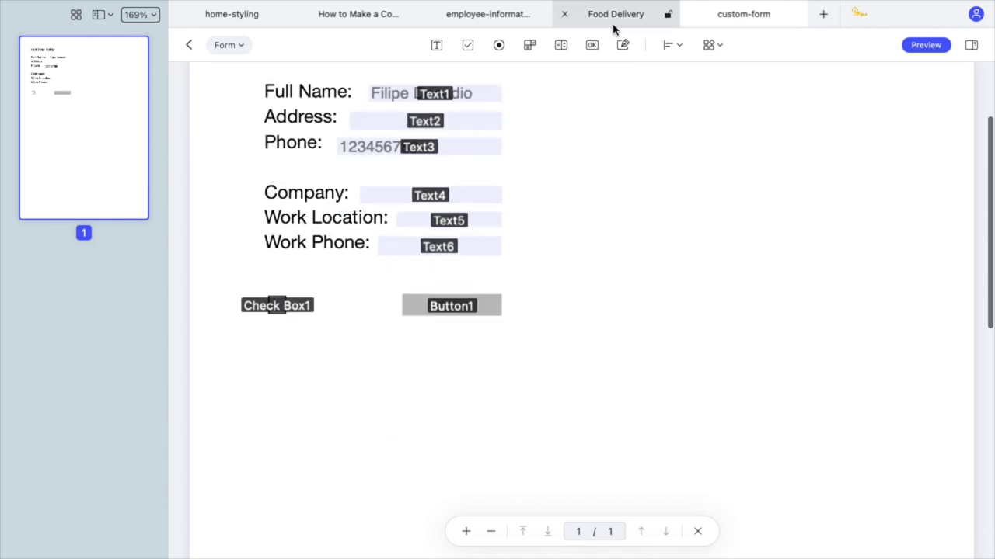
Draw a signature field below the checkbox and preview the finished form.
{"action": "left_click", "coordinate": [622, 44]}
{"action": "mouse_move", "coordinate": [235, 373]}
{"action": "left_mouse_down"}
{"action": "mouse_move", "coordinate": [426, 422]}
{"action": "mouse_move", "coordinate": [506, 422]}
{"action": "left_mouse_up"}
{"action": "left_click", "coordinate": [925, 44]}
{"action": "scroll", "coordinate": [375, 393], "scroll_direction": "up", "scroll_amount": 2}
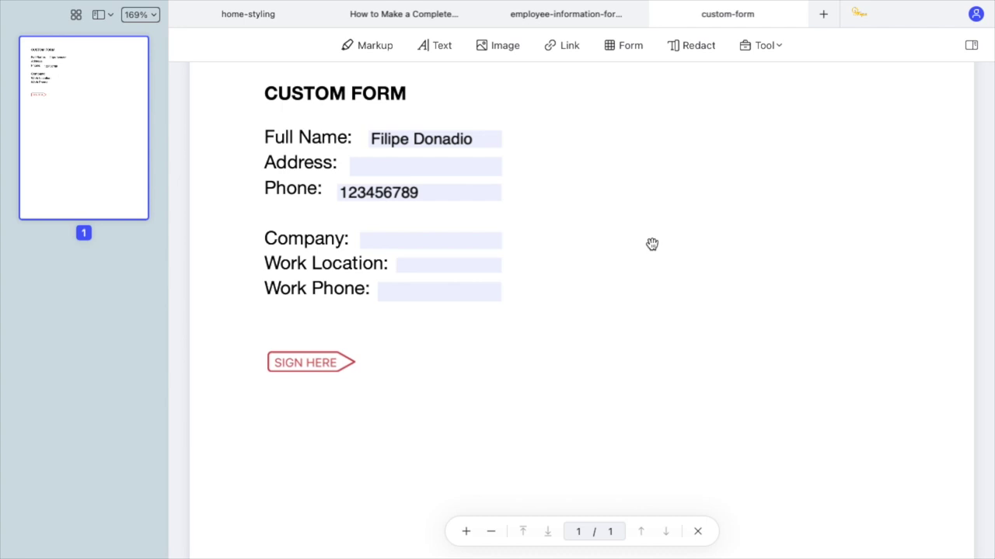
Open the Markup signature list to create a new handwritten signature.
{"action": "left_click", "coordinate": [366, 45]}
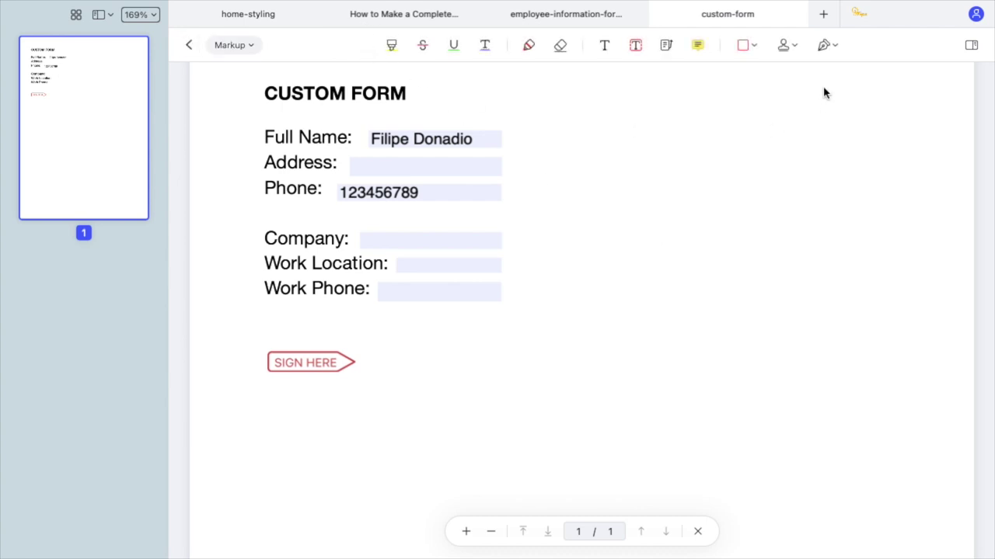
{"action": "left_click", "coordinate": [825, 45]}
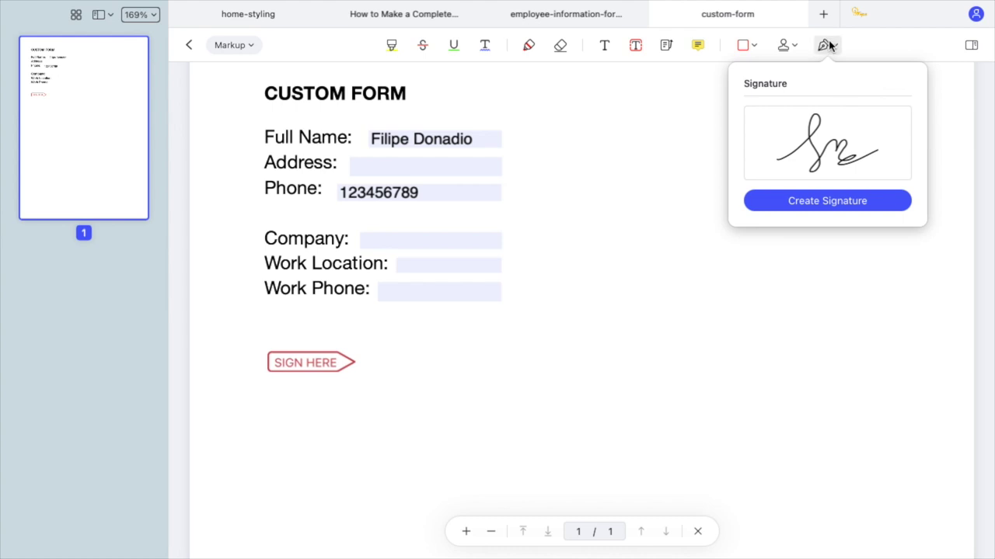
Clear a trial stroke and draw a cursive signature using the Trackpad option.
{"action": "left_click", "coordinate": [860, 204]}
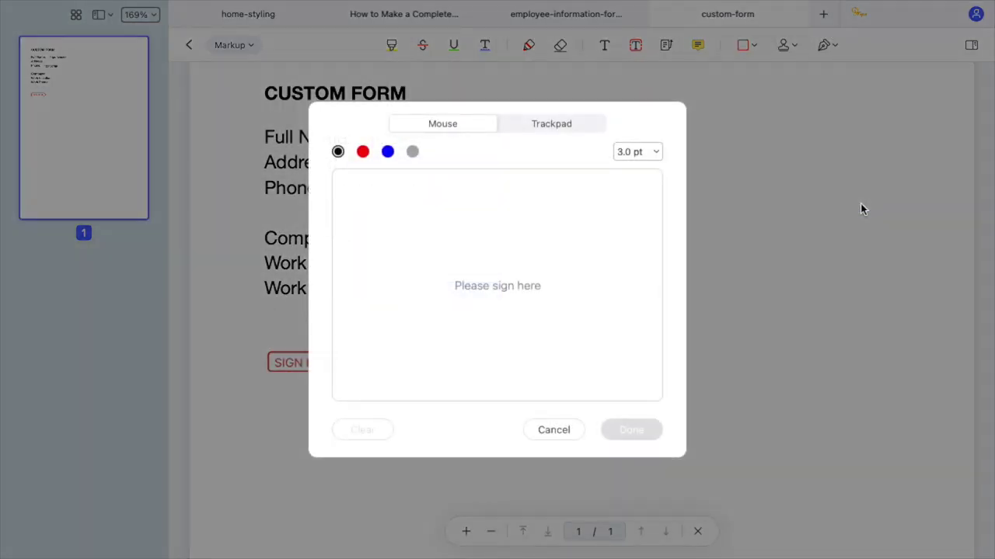
{"action": "mouse_move", "coordinate": [426, 262]}
{"action": "left_mouse_down"}
{"action": "mouse_move", "coordinate": [468, 306]}
{"action": "mouse_move", "coordinate": [531, 264]}
{"action": "left_mouse_up"}
{"action": "left_click", "coordinate": [359, 430]}
{"action": "left_click", "coordinate": [550, 125]}
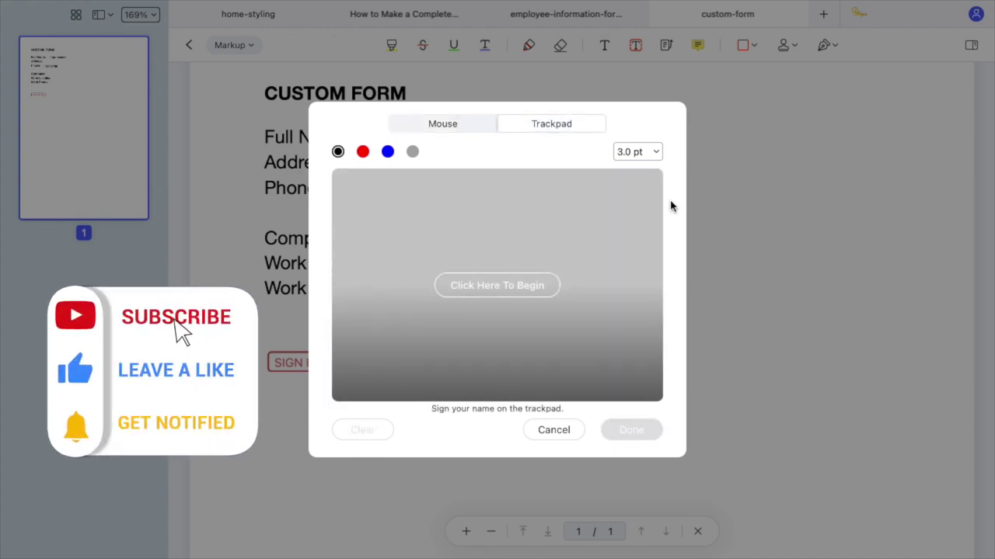
{"action": "left_click", "coordinate": [479, 295]}
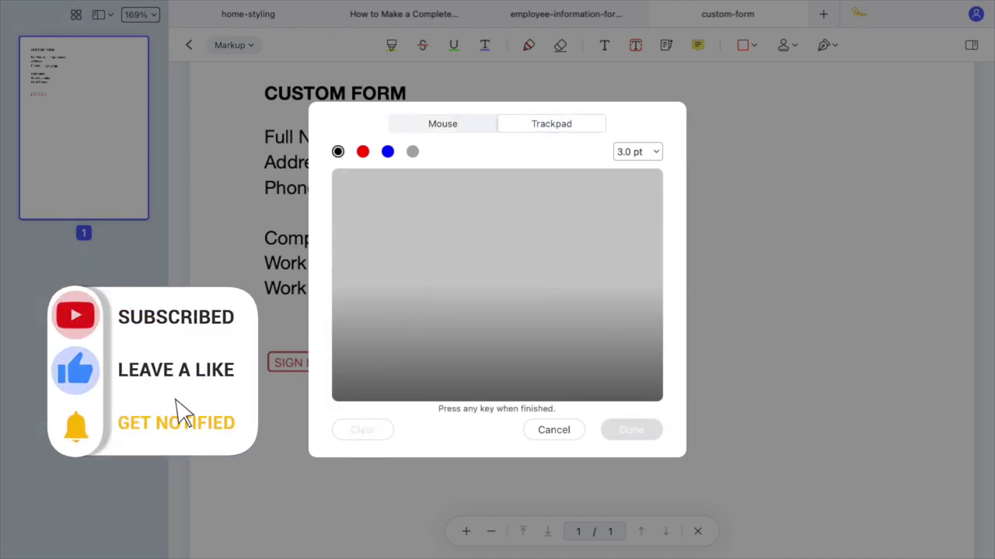
{"action": "mouse_move", "coordinate": [390, 342]}
{"action": "left_mouse_down"}
{"action": "mouse_move", "coordinate": [429, 280]}
{"action": "mouse_move", "coordinate": [536, 336]}
{"action": "mouse_move", "coordinate": [613, 285]}
{"action": "left_mouse_up"}
{"action": "key", "text": "Return"}
Set the signature to black with 1.0 pt pen thickness and save it.
{"action": "left_click", "coordinate": [362, 151]}
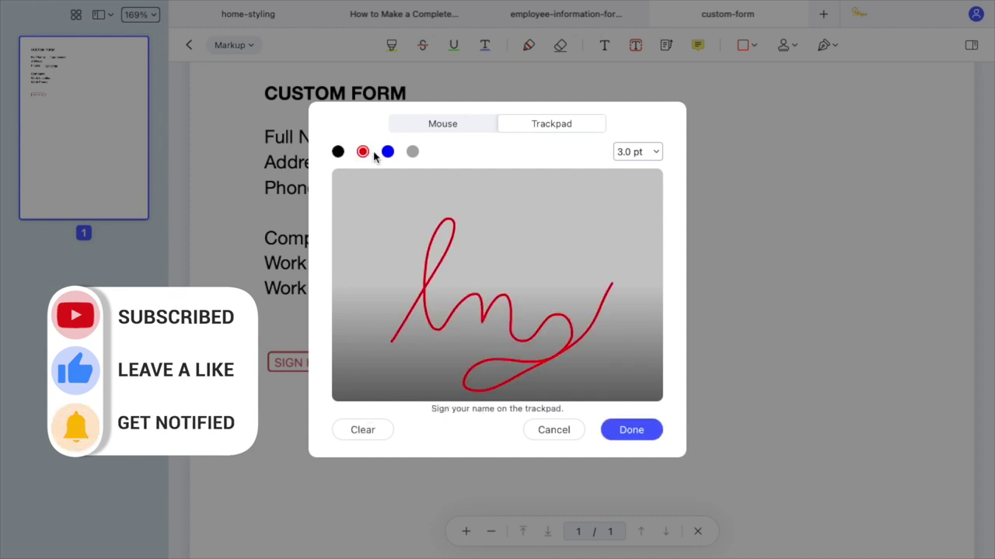
{"action": "left_click", "coordinate": [337, 151]}
{"action": "left_click", "coordinate": [638, 151]}
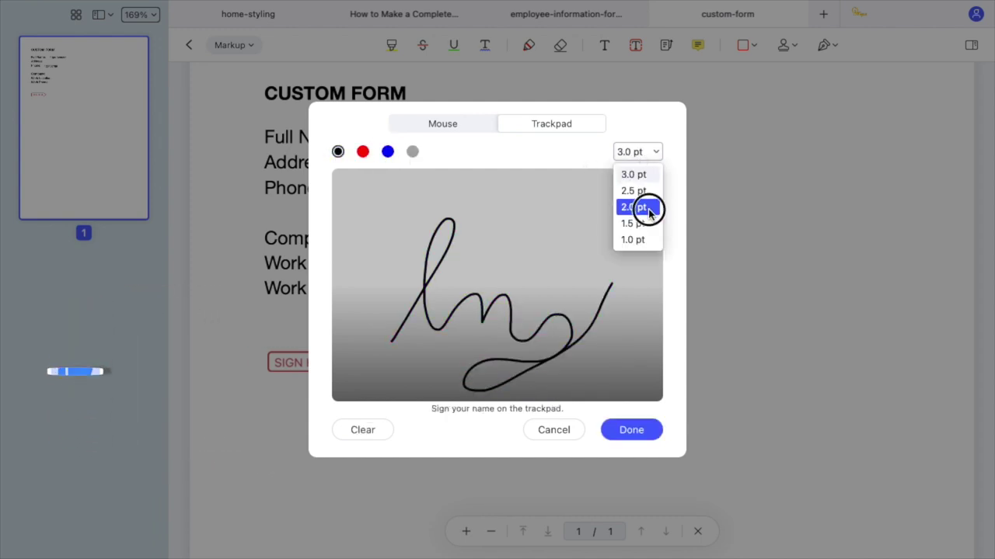
{"action": "left_click", "coordinate": [644, 205]}
{"action": "left_click", "coordinate": [638, 151]}
{"action": "left_click", "coordinate": [641, 238]}
{"action": "left_click", "coordinate": [631, 429]}
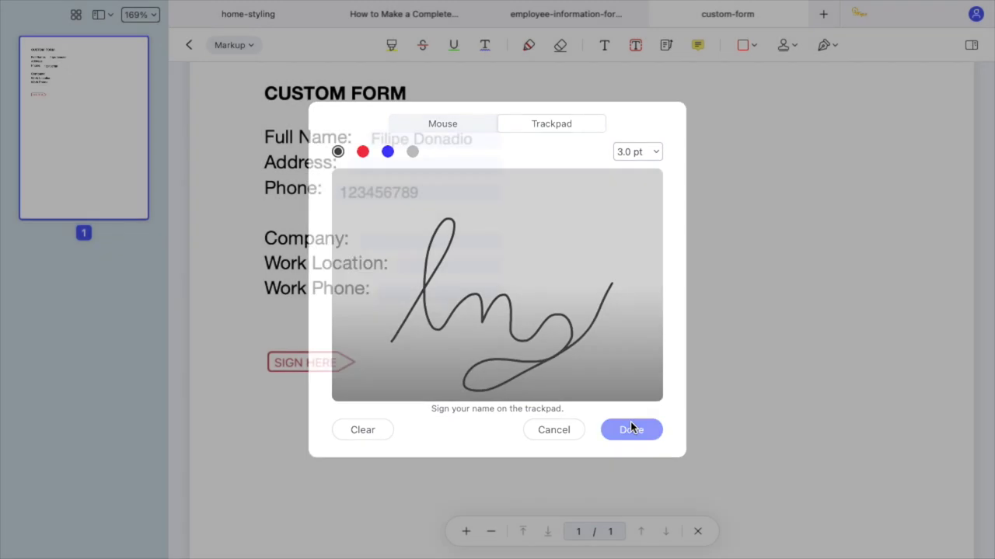
Place the signature on the form, shrunk and moved right beside SIGN HERE.
{"action": "left_click", "coordinate": [406, 377]}
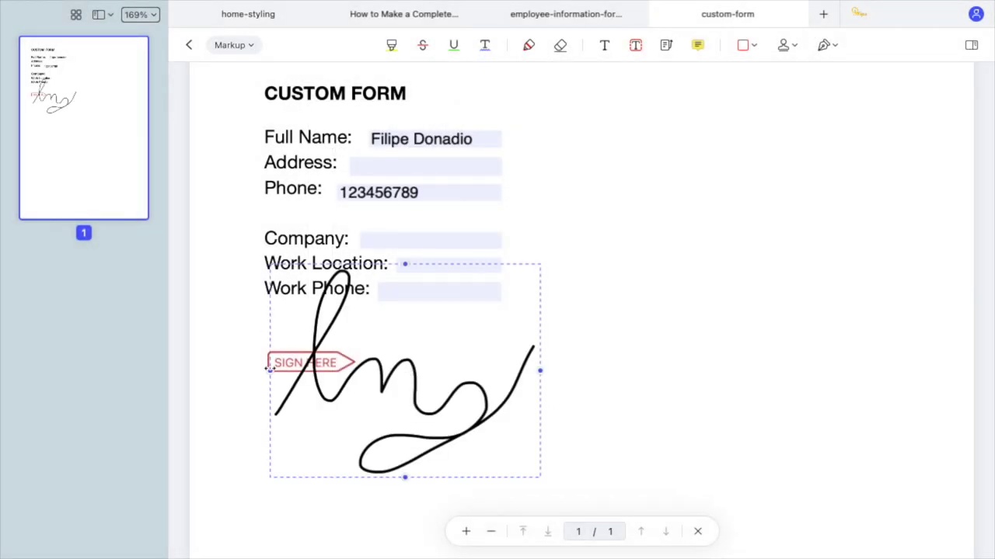
{"action": "mouse_move", "coordinate": [269, 369]}
{"action": "left_mouse_down"}
{"action": "mouse_move", "coordinate": [455, 370]}
{"action": "mouse_move", "coordinate": [434, 361]}
{"action": "left_mouse_up"}
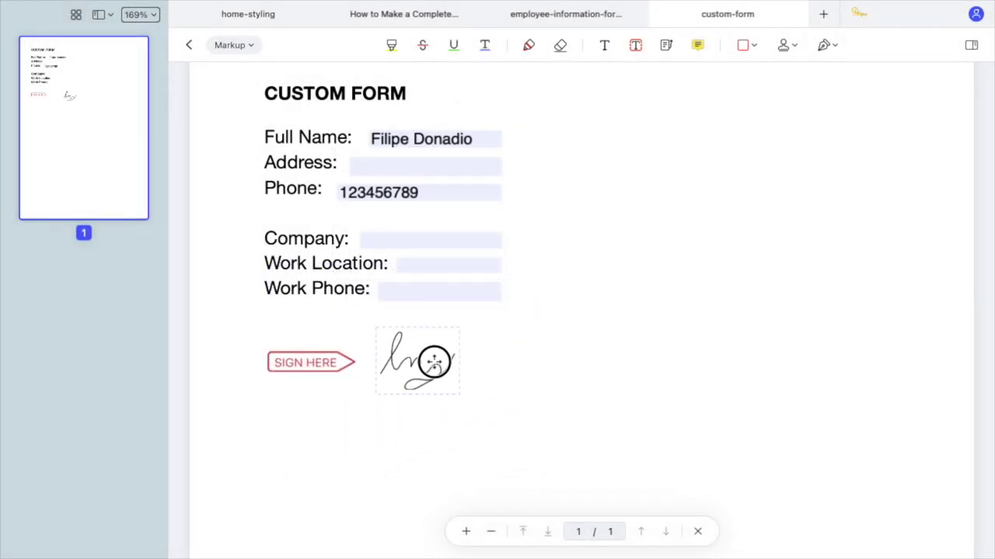
{"action": "left_click", "coordinate": [535, 353]}
{"action": "left_click", "coordinate": [822, 47]}
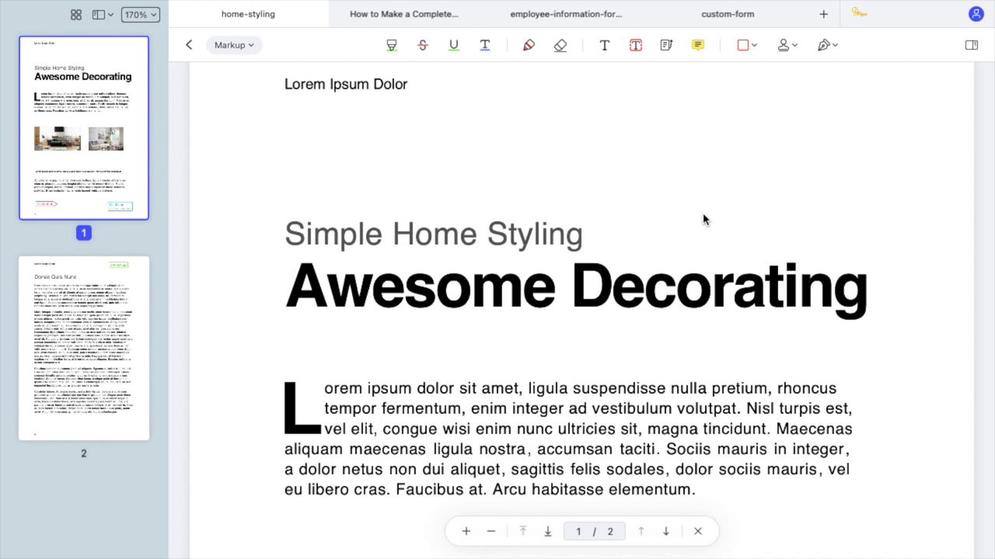
Protect the home-styling PDF with a document open password via Encrypt with Password.
{"action": "mouse_move", "coordinate": [111, 9]}
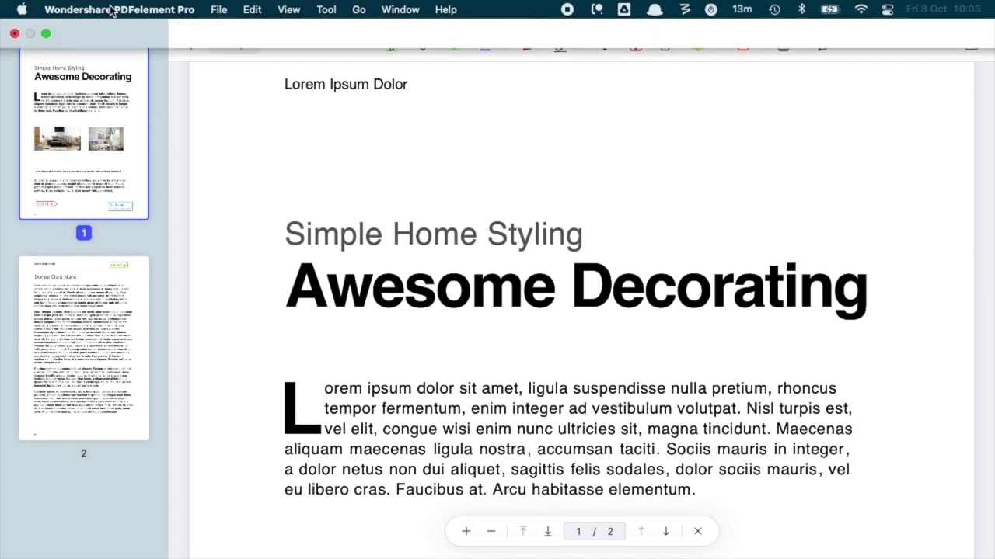
{"action": "left_click", "coordinate": [208, 11]}
{"action": "mouse_move", "coordinate": [289, 247]}
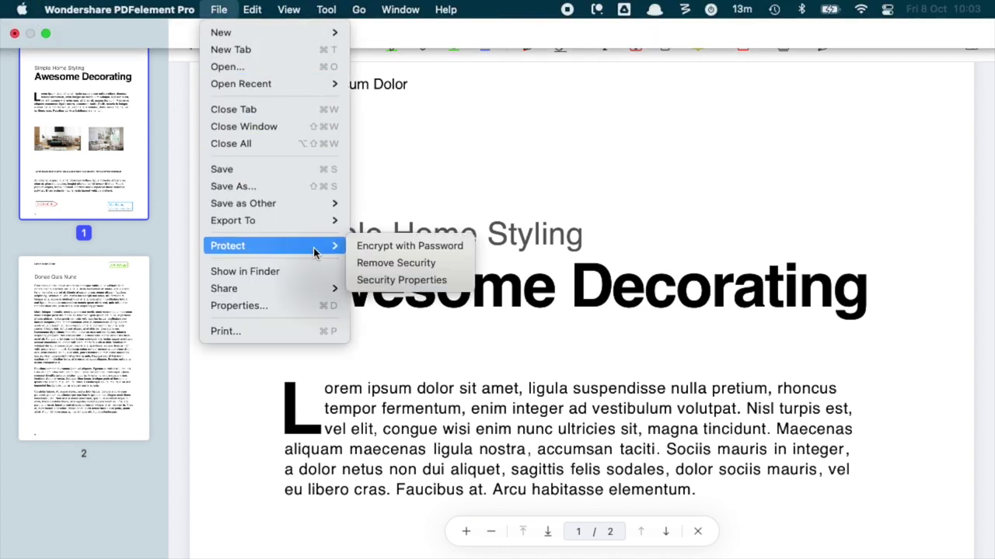
{"action": "left_click", "coordinate": [427, 247]}
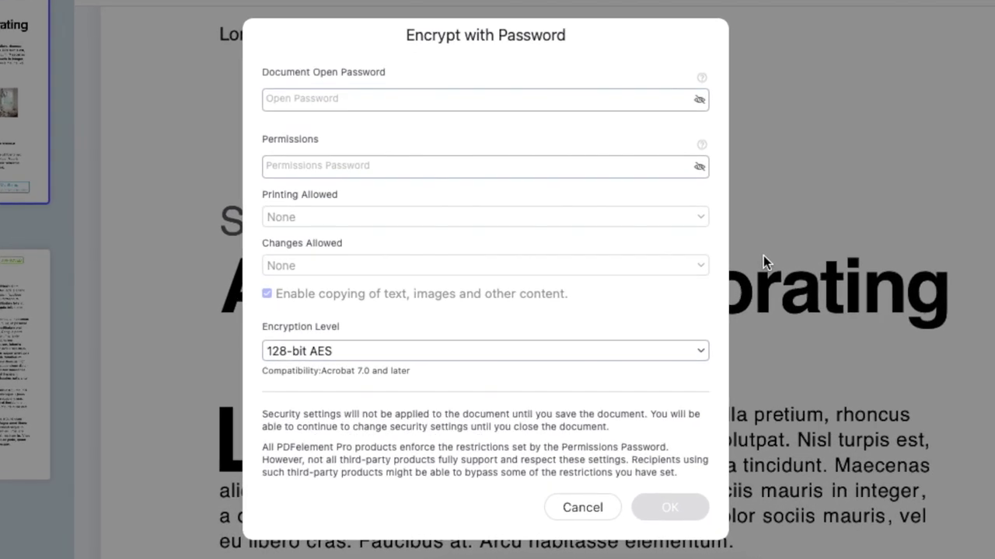
{"action": "left_click", "coordinate": [480, 104]}
{"action": "type", "text": "12"}
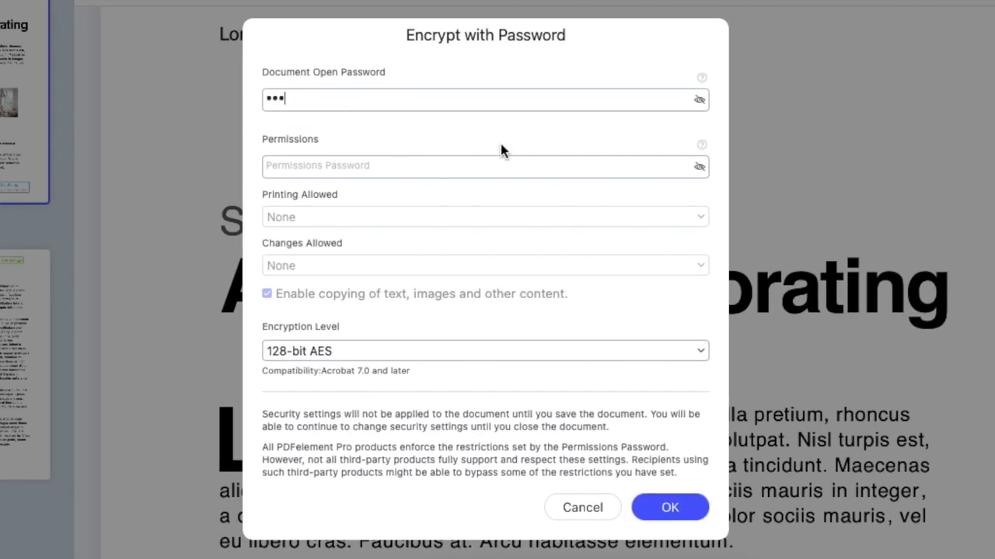
{"action": "left_click", "coordinate": [664, 499]}
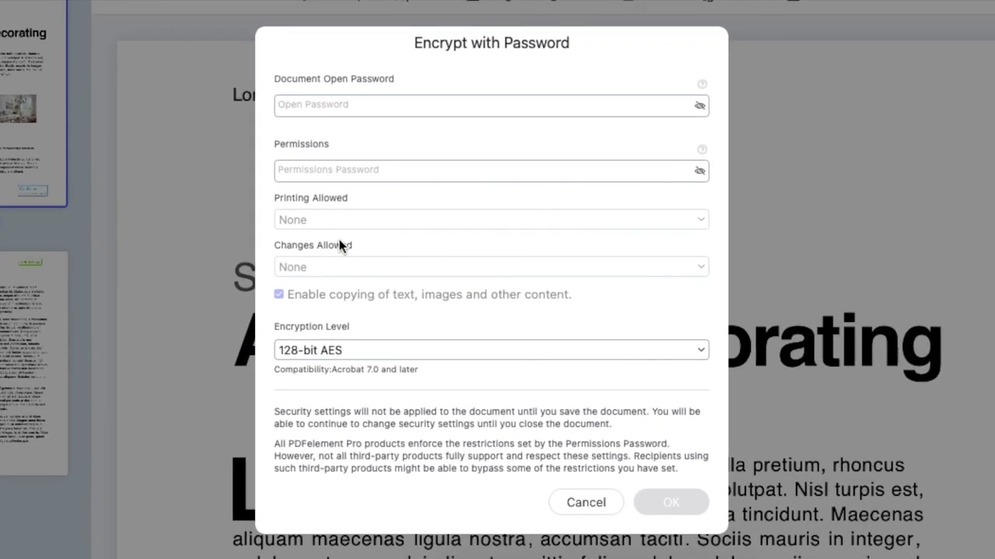
Enter a permissions password, leaving Printing Allowed and Changes Allowed both on None.
{"action": "left_click", "coordinate": [426, 168]}
{"action": "type", "text": "123"}
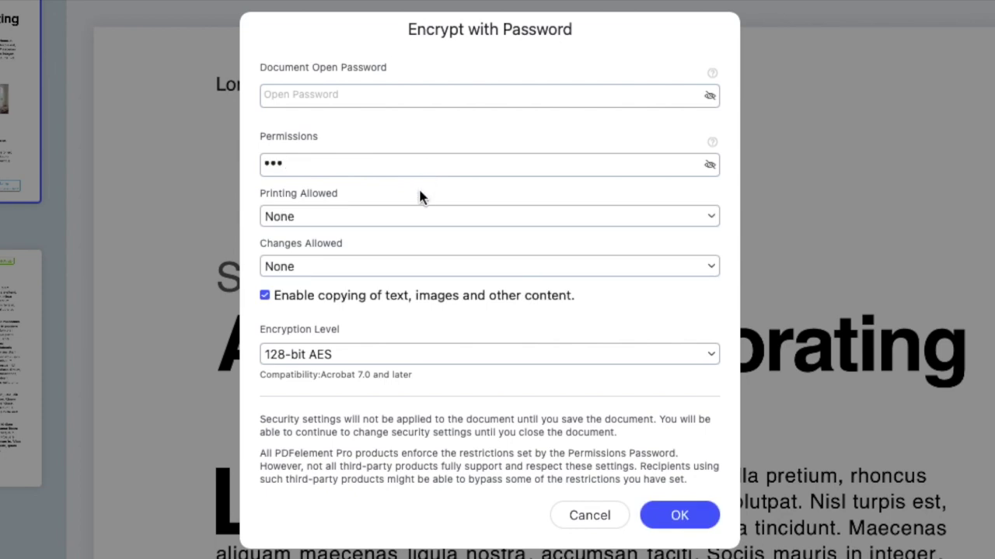
{"action": "left_click", "coordinate": [422, 217]}
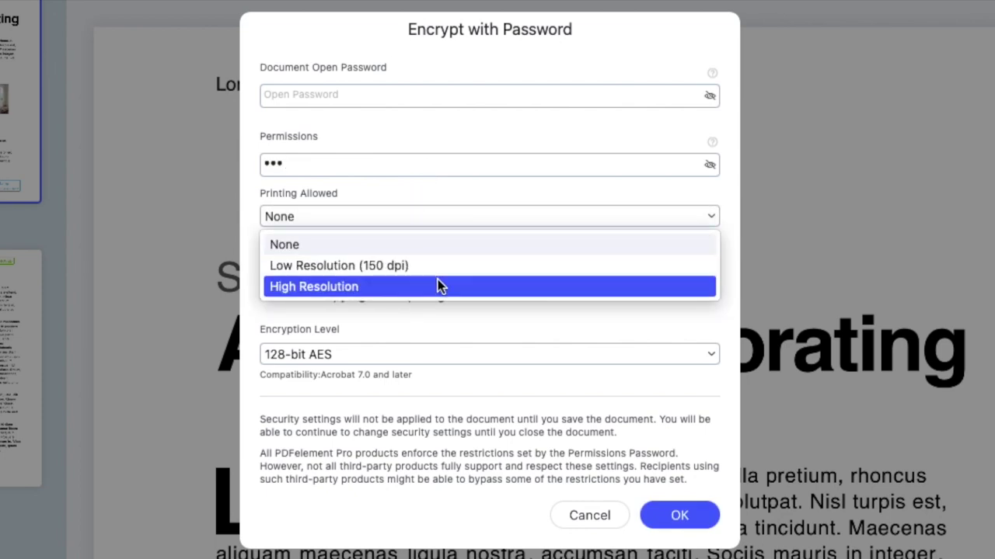
{"action": "left_click", "coordinate": [433, 219]}
{"action": "left_click", "coordinate": [440, 267]}
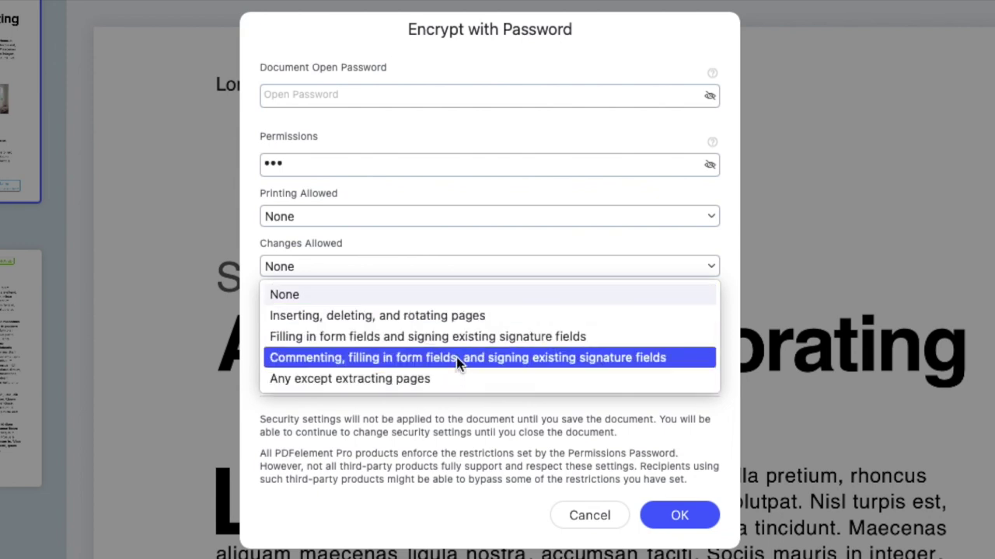
{"action": "left_click", "coordinate": [471, 274]}
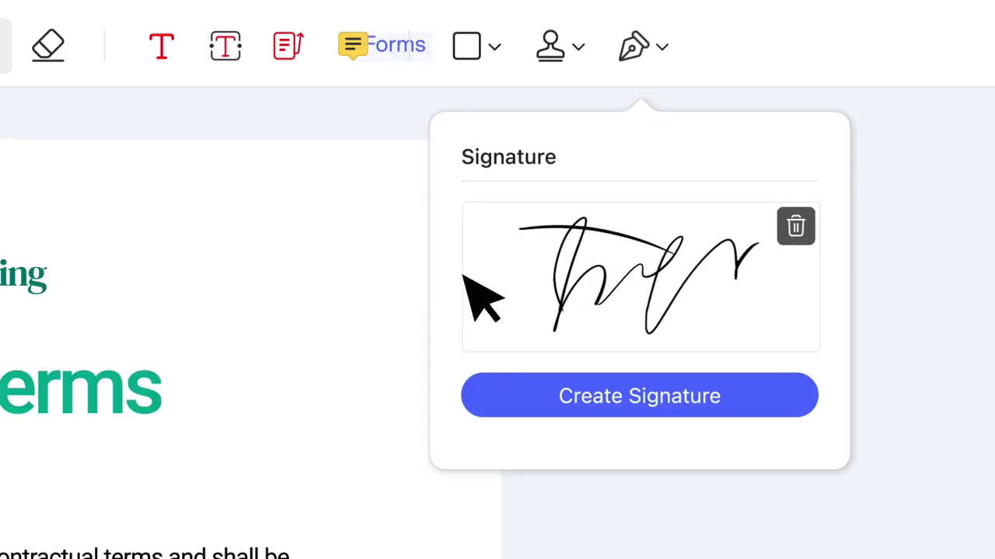
Highlight the Sea House quote in yellow and add a note 'This is looking great, let's have a further meeting this week to'.
{"action": "left_click", "coordinate": [492, 291]}
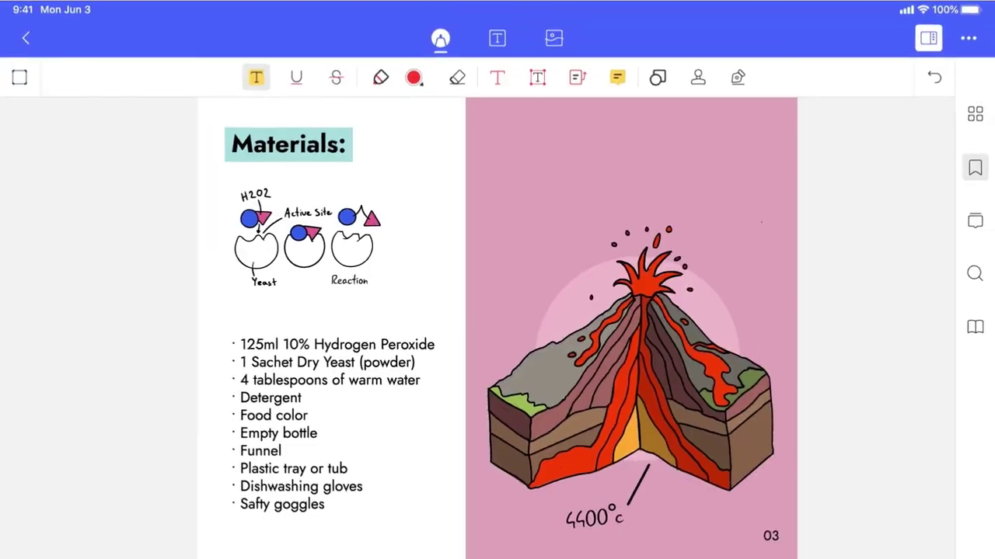
{"action": "scroll", "coordinate": [498, 327], "scroll_direction": "down", "scroll_amount": 5}
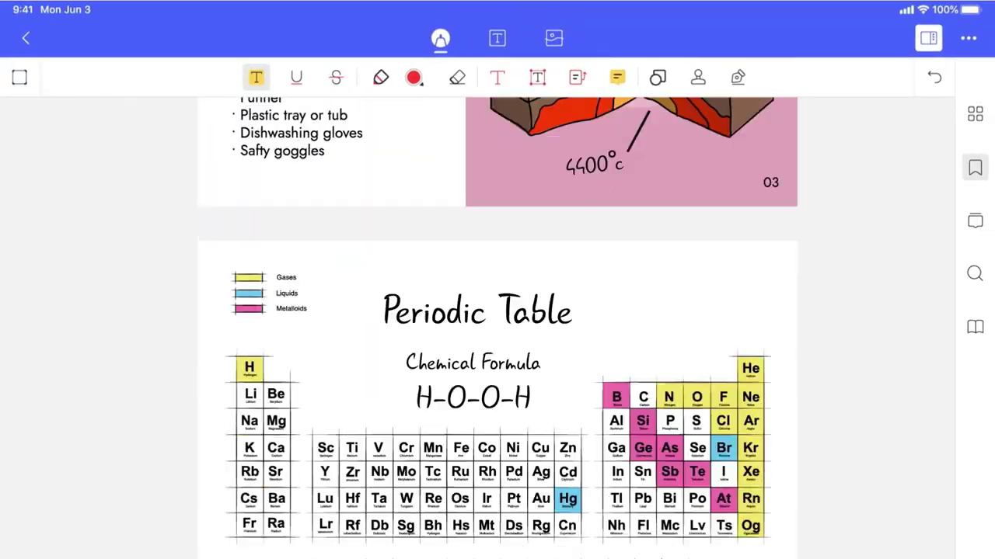
{"action": "left_click", "coordinate": [382, 75]}
{"action": "mouse_move", "coordinate": [250, 203]}
{"action": "left_mouse_down"}
{"action": "mouse_move", "coordinate": [393, 255]}
{"action": "mouse_move", "coordinate": [602, 248]}
{"action": "mouse_move", "coordinate": [695, 226]}
{"action": "left_mouse_up"}
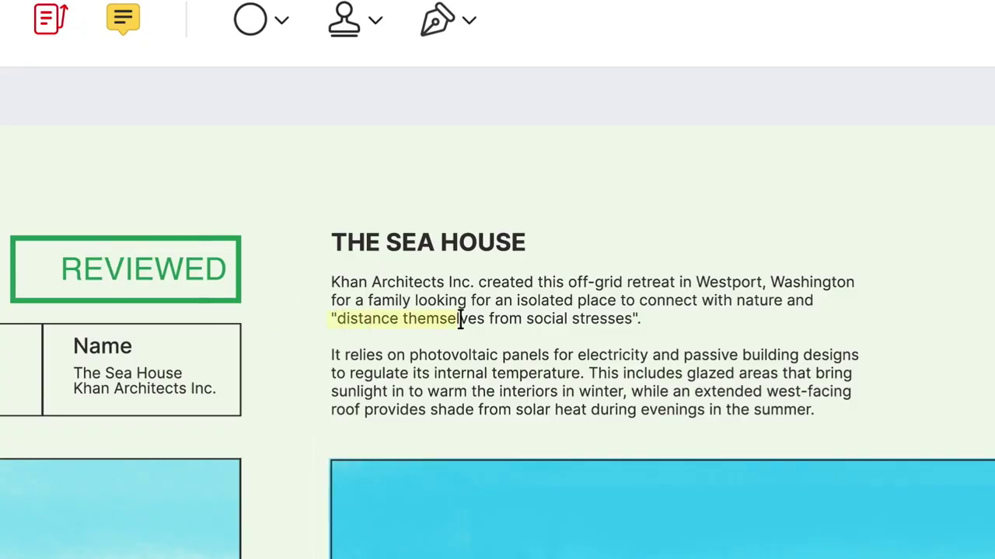
{"action": "left_click_drag", "start_coordinate": [460, 321], "coordinate": [642, 320]}
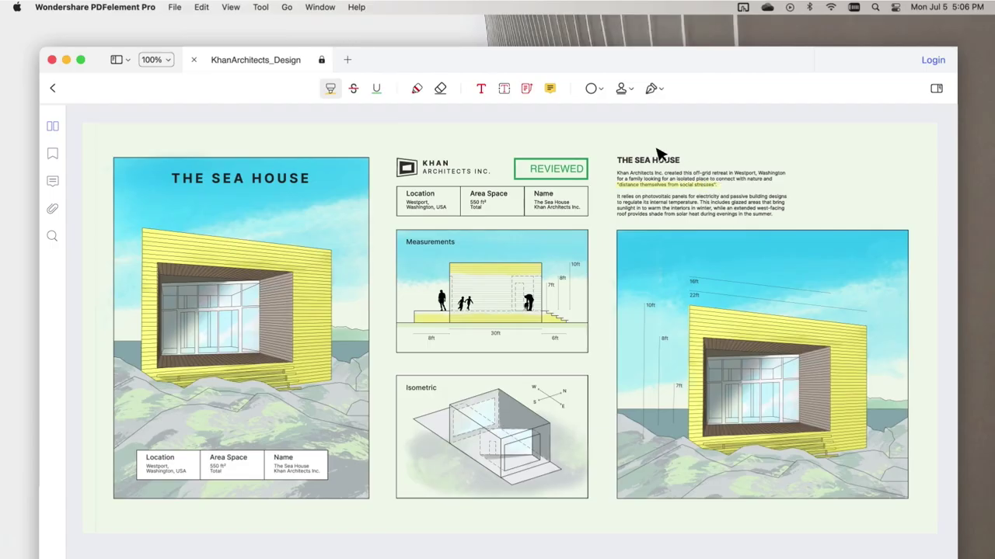
{"action": "left_click", "coordinate": [549, 88]}
{"action": "type", "text": "This is looking great, let's have a further meeting this week to"}
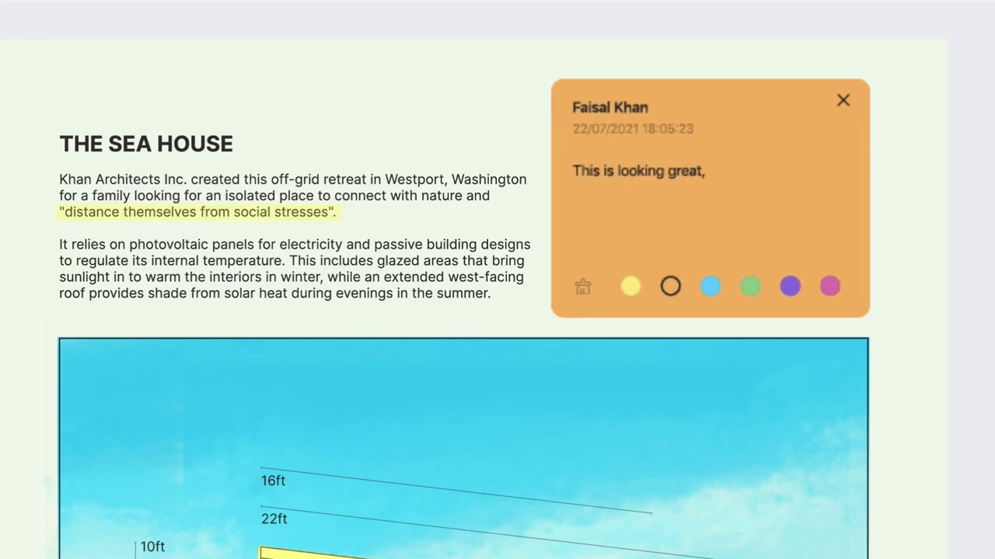